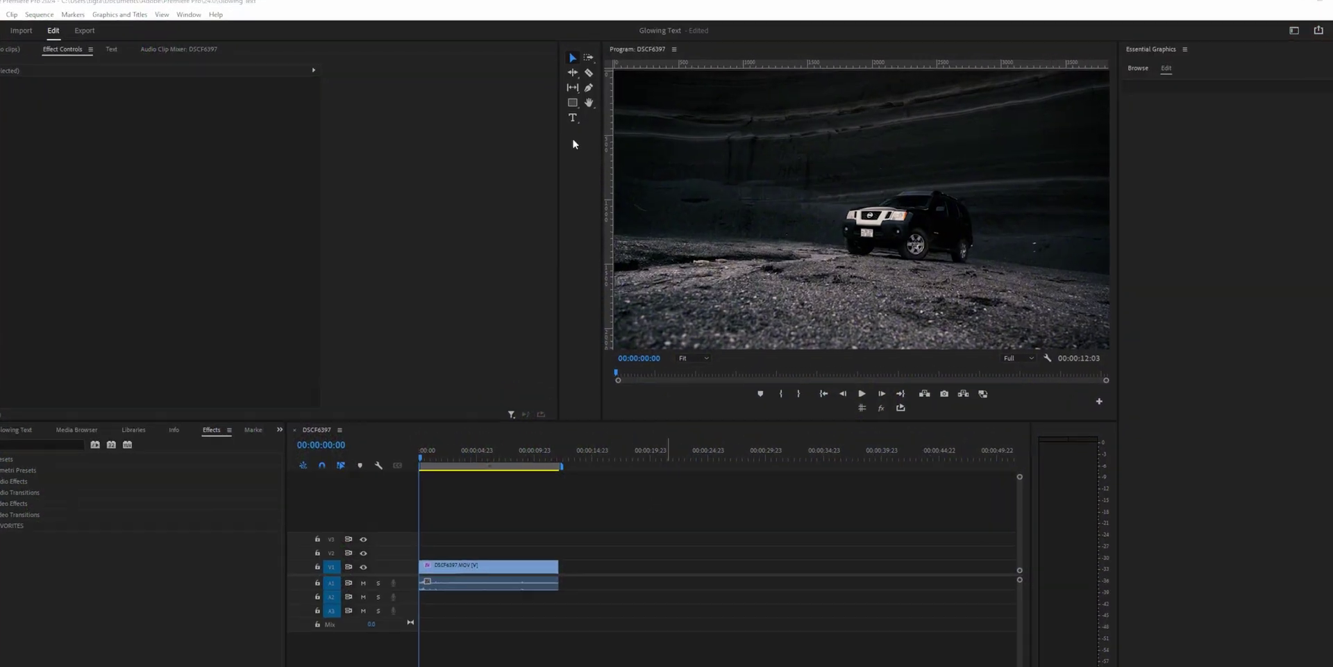
Create a text title reading 'XTERRA' over the SUV footage with the Type tool.
left_click(573, 115)
left_click(752, 191)
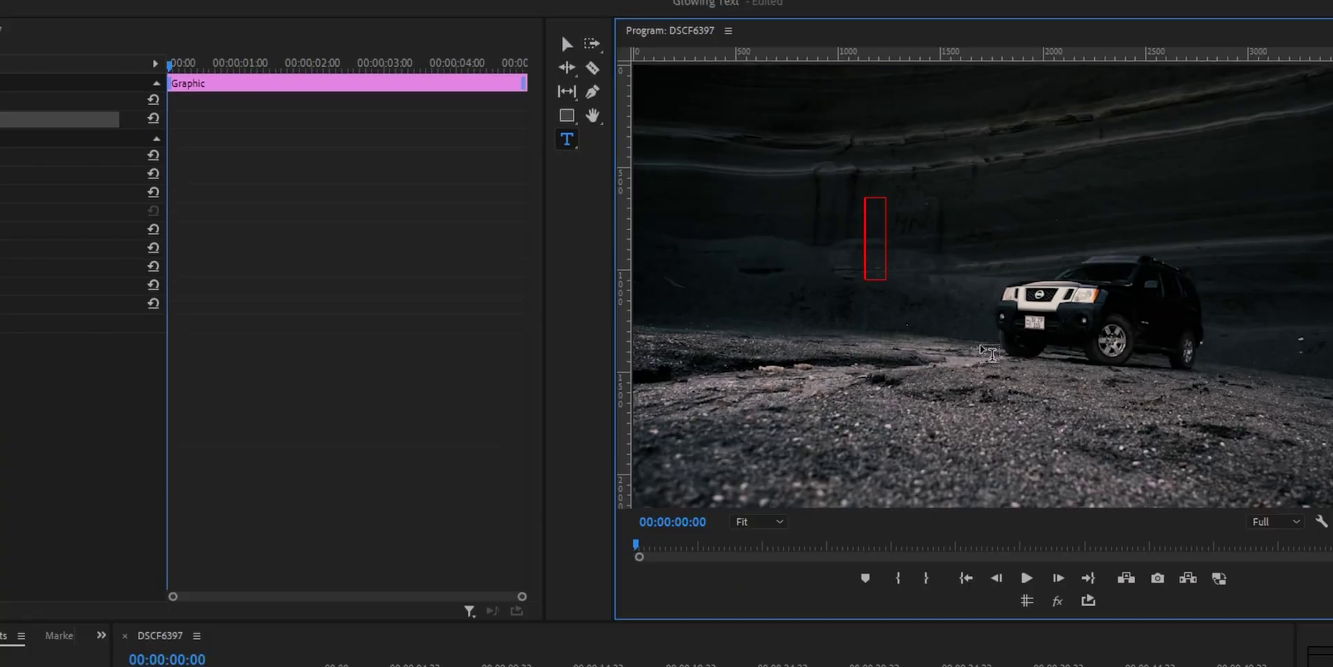
type("XTERRA")
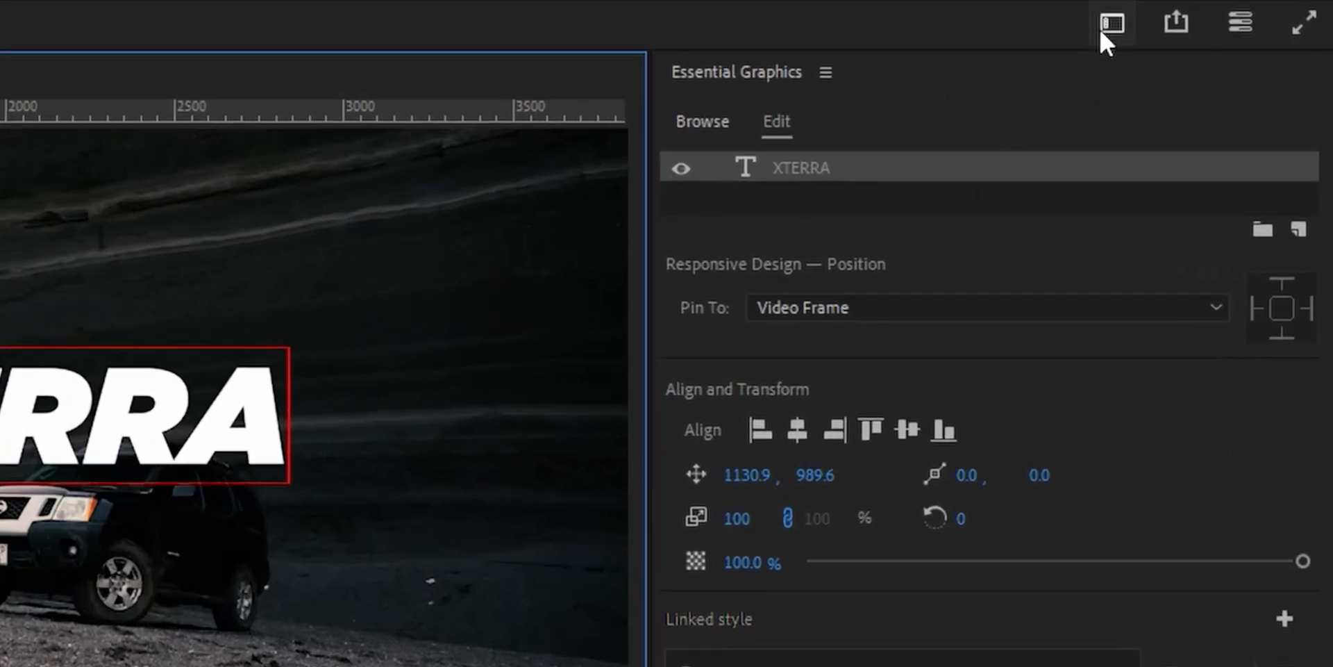
Keep the Captions and Graphics workspace and align the XTERRA title to horizontal centre.
left_click(1101, 31)
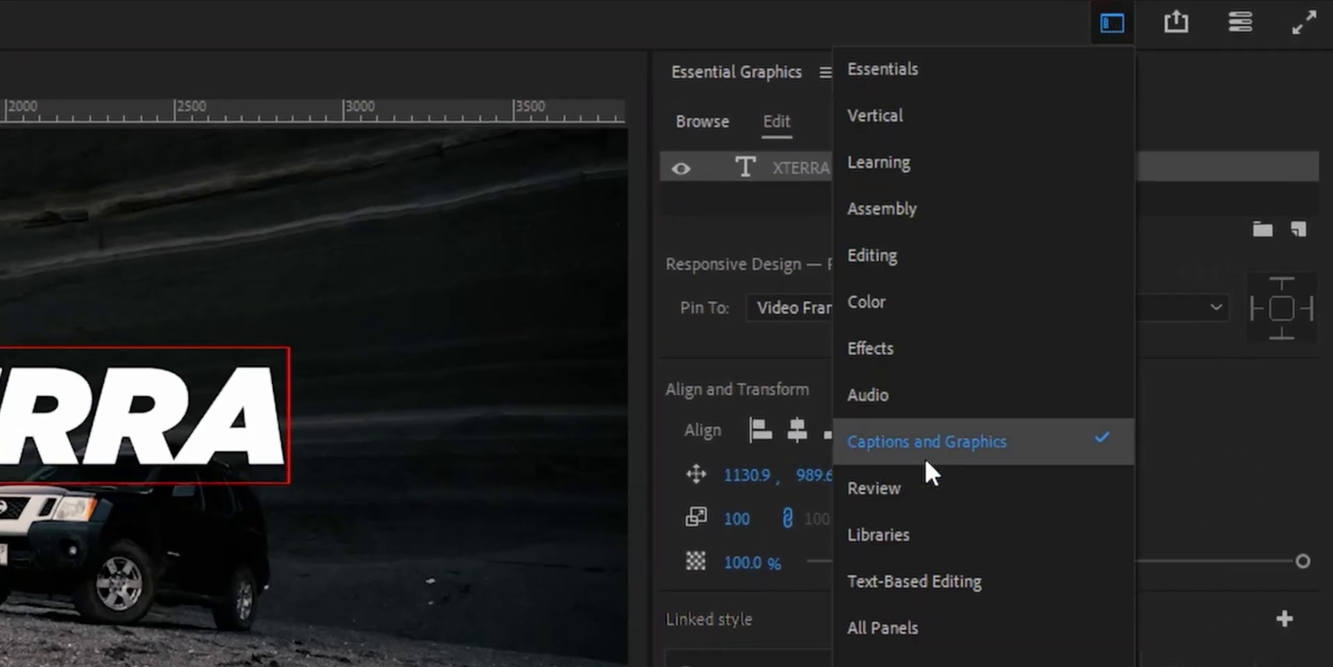
left_click(1224, 119)
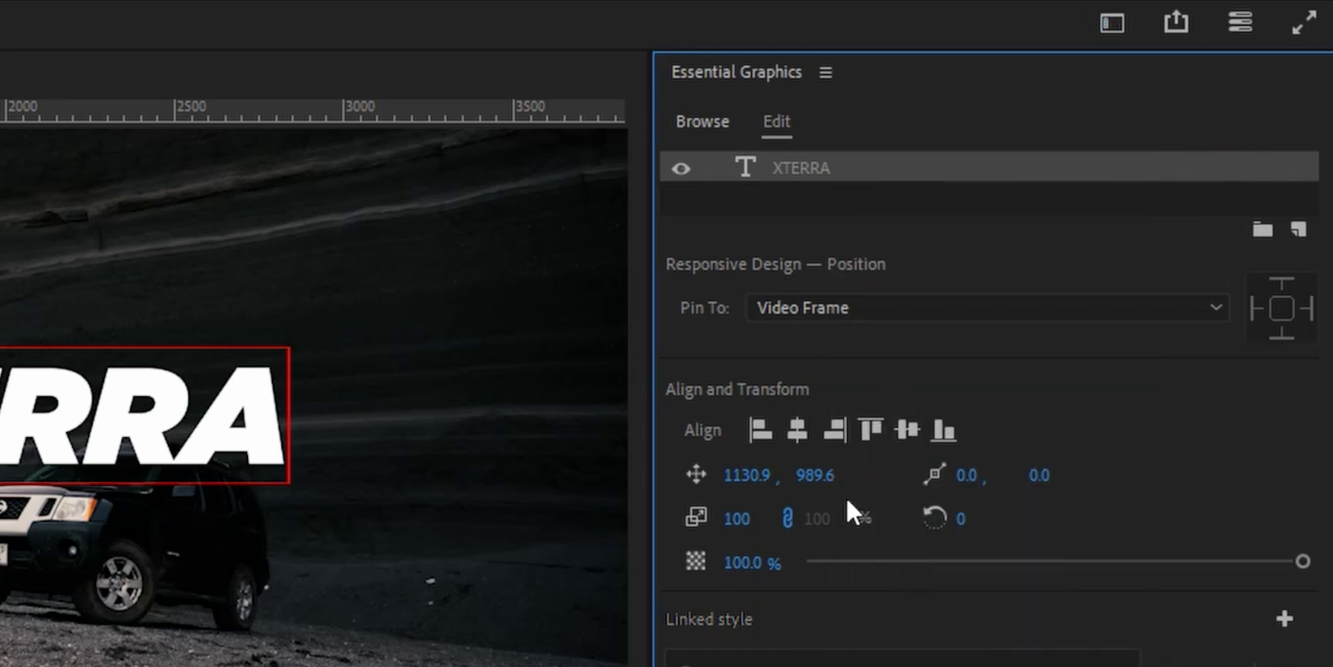
left_click(797, 429)
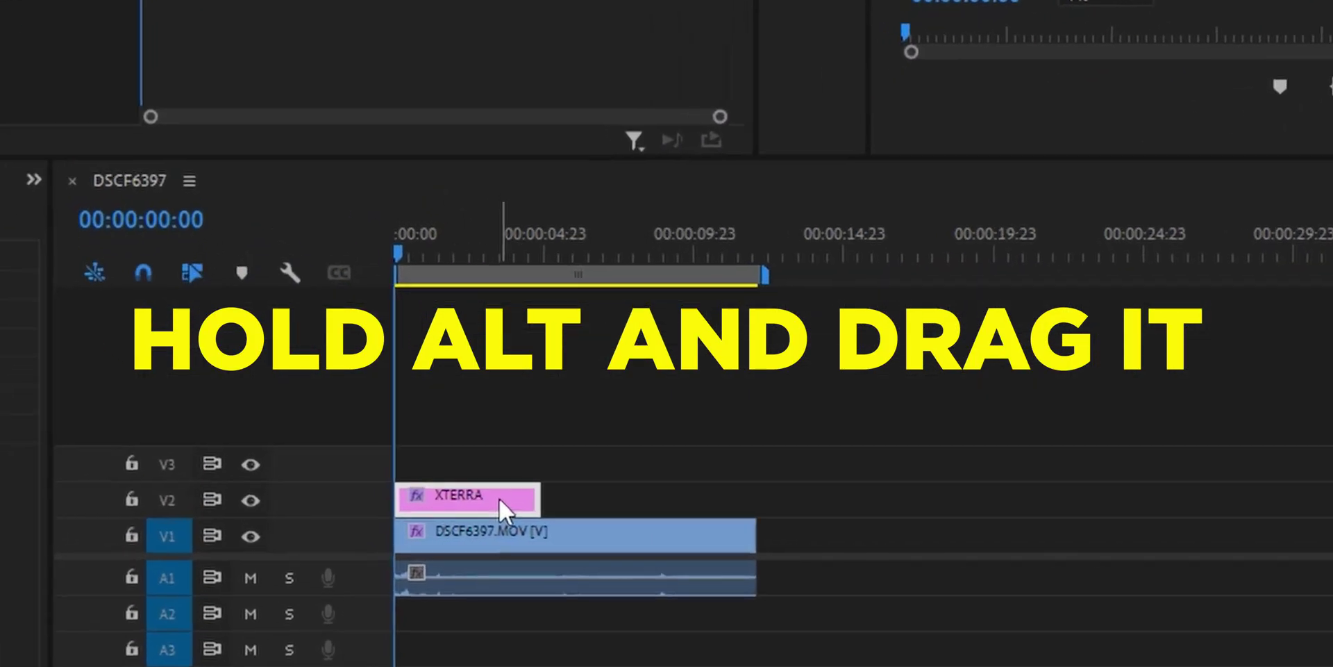
left_click_drag(468, 526, 468, 516, "alt")
left_click_drag(497, 473, 505, 477, "alt")
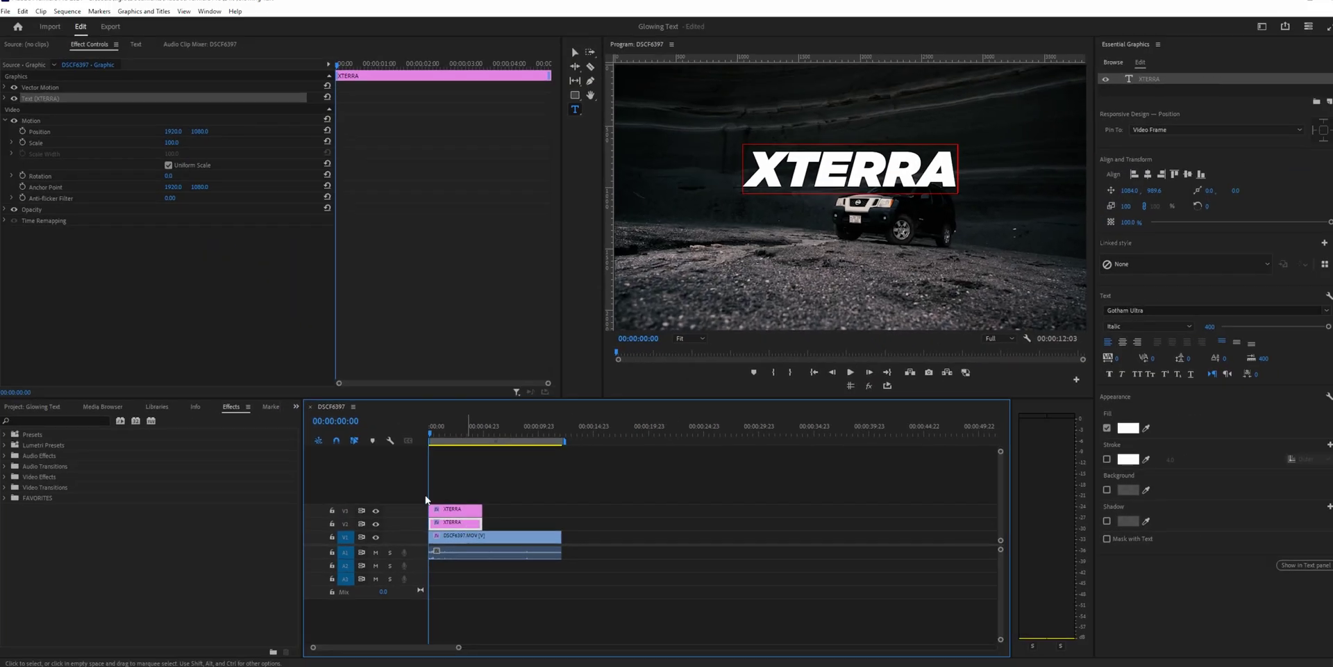
type("gaus")
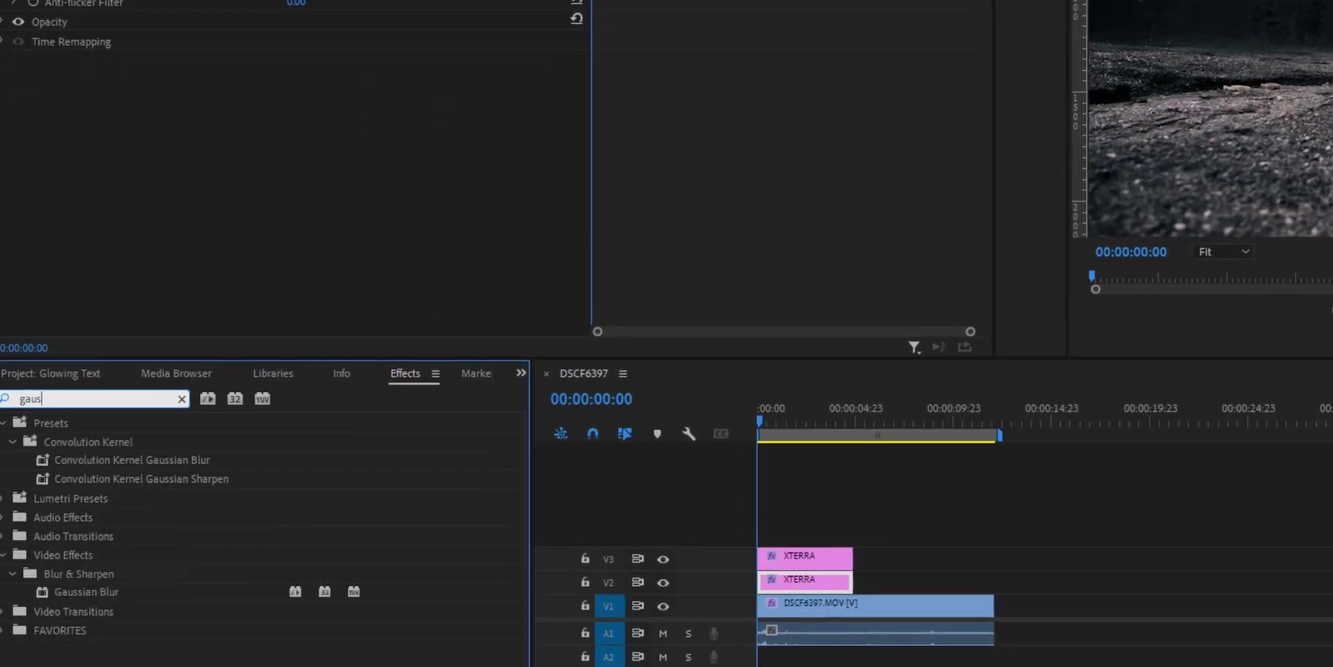
left_click_drag(130, 591, 796, 583)
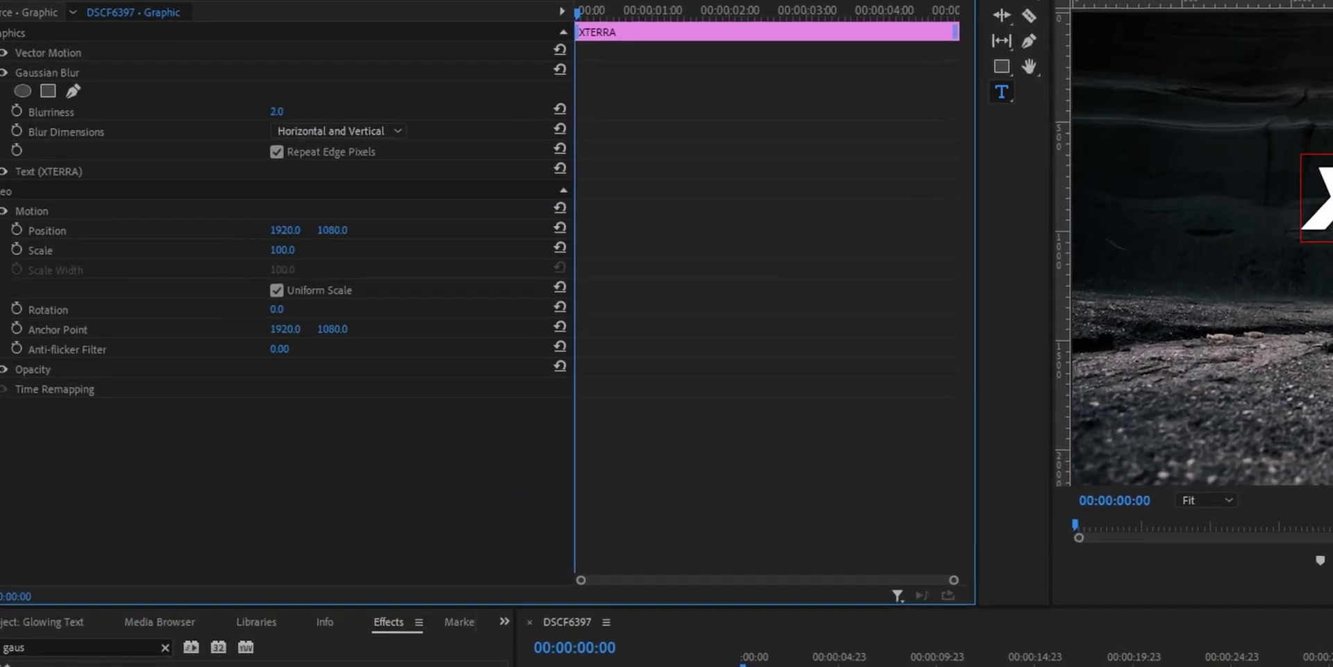
left_click_drag(174, 129, 229, 129)
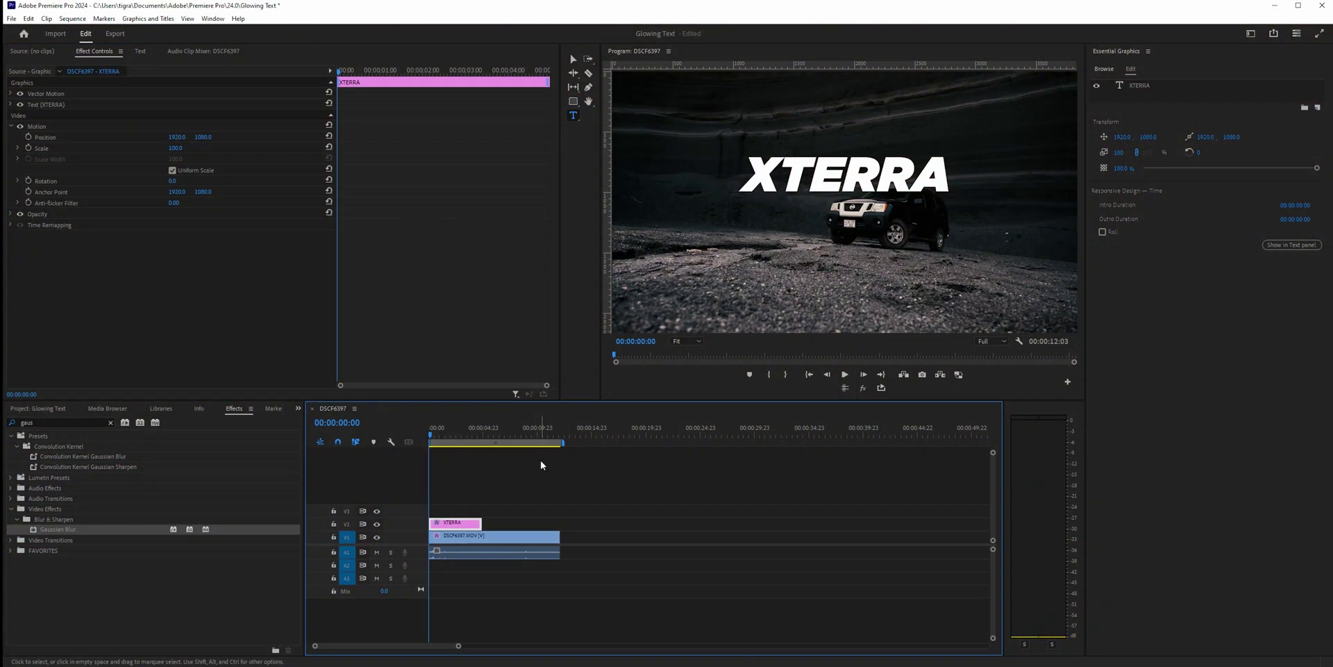
Search Effects for 'drop' and apply Drop Shadow to the XTERRA title clip.
left_click(110, 423)
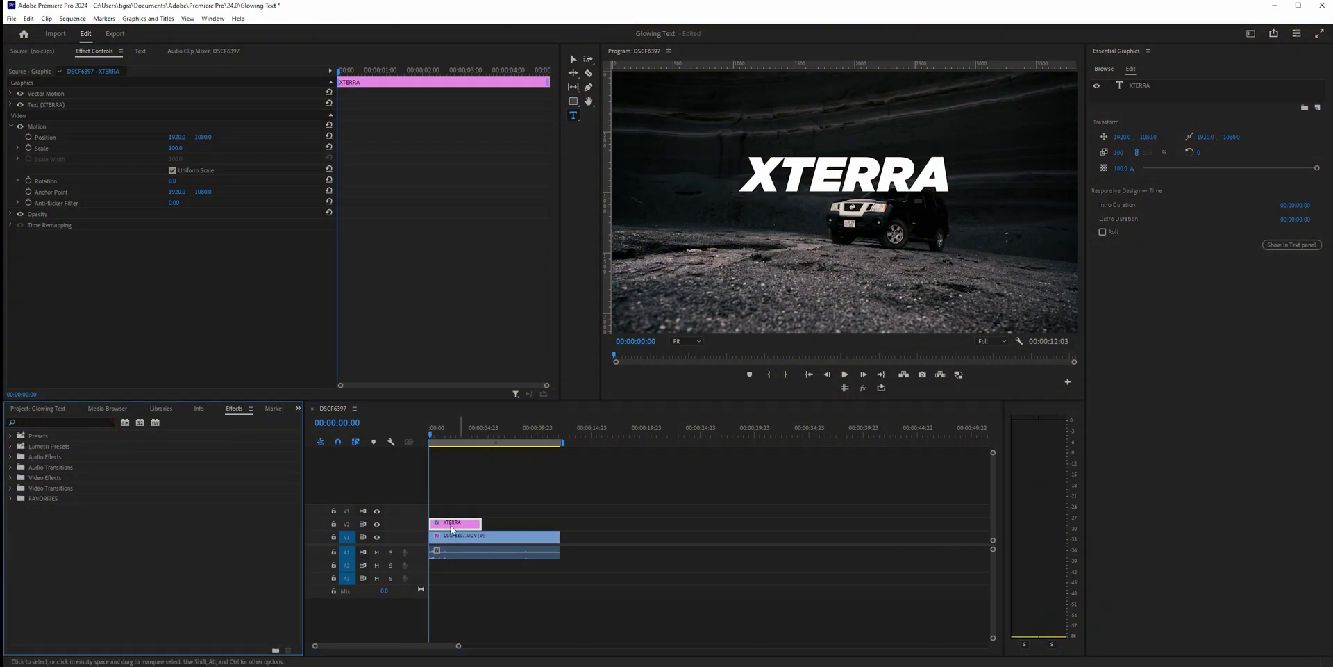
left_click(51, 418)
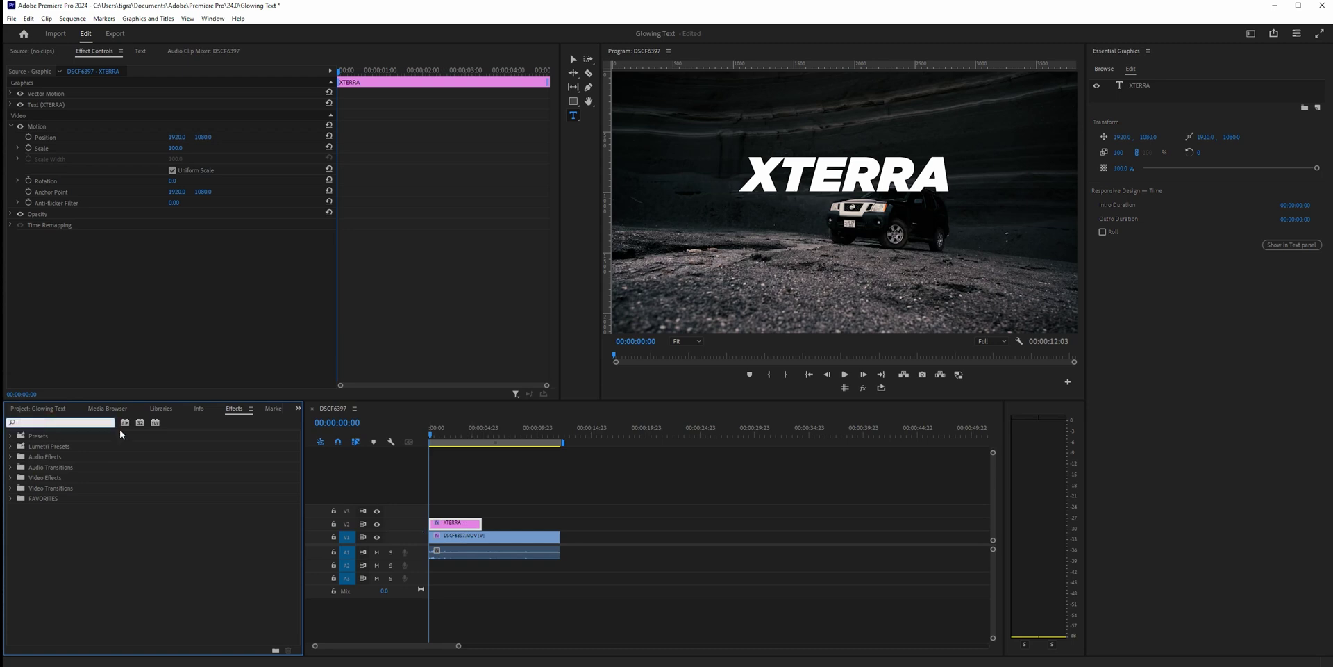
type("drop")
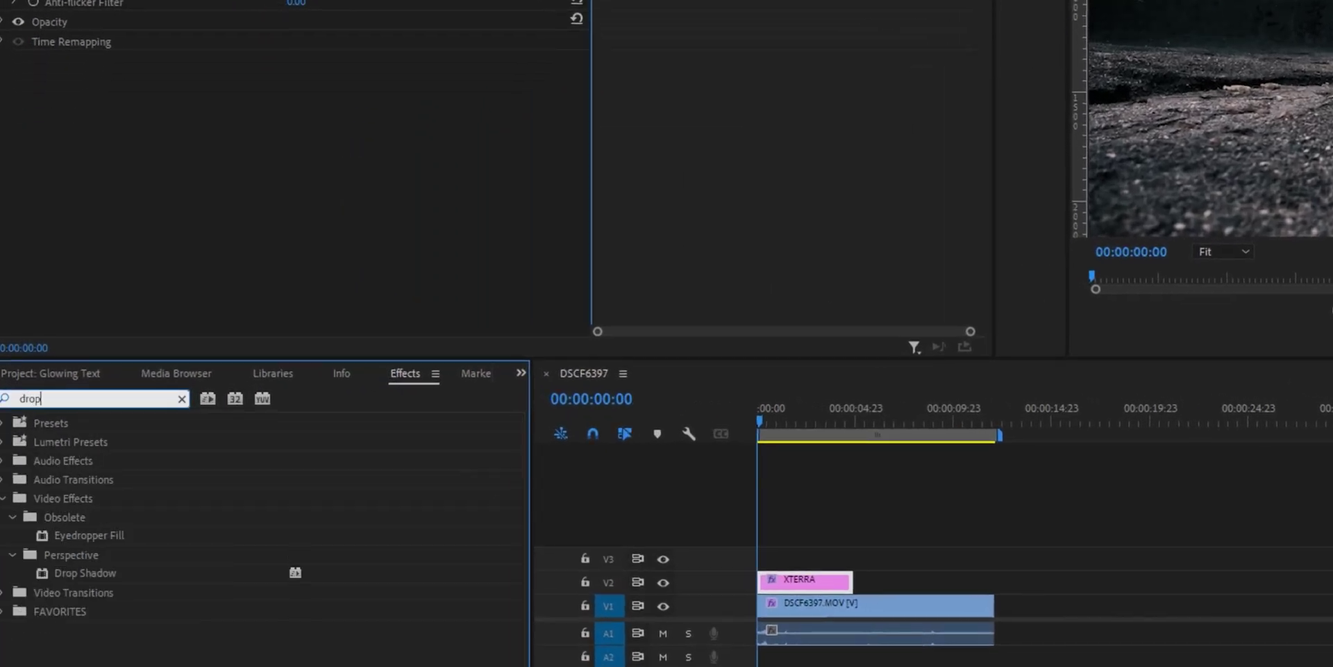
left_click_drag(90, 572, 826, 579)
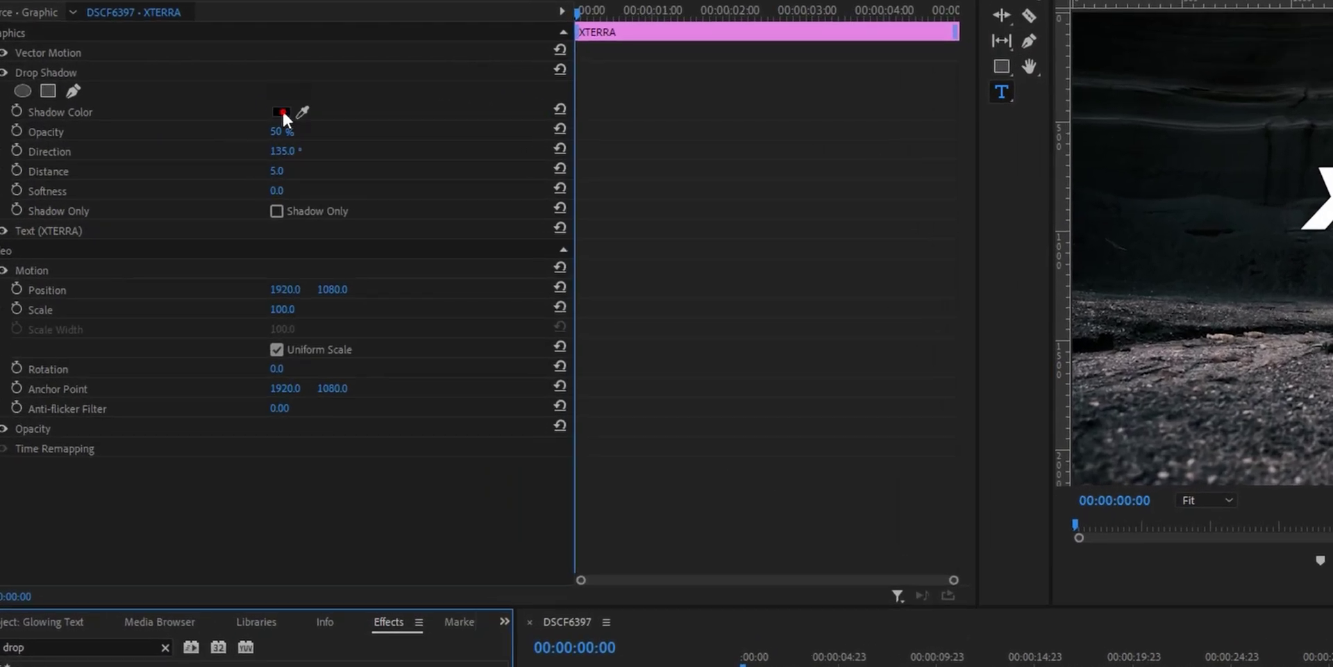
Set the Drop Shadow's Shadow Color to white.
left_click(174, 127)
left_click_drag(1026, 506, 948, 614)
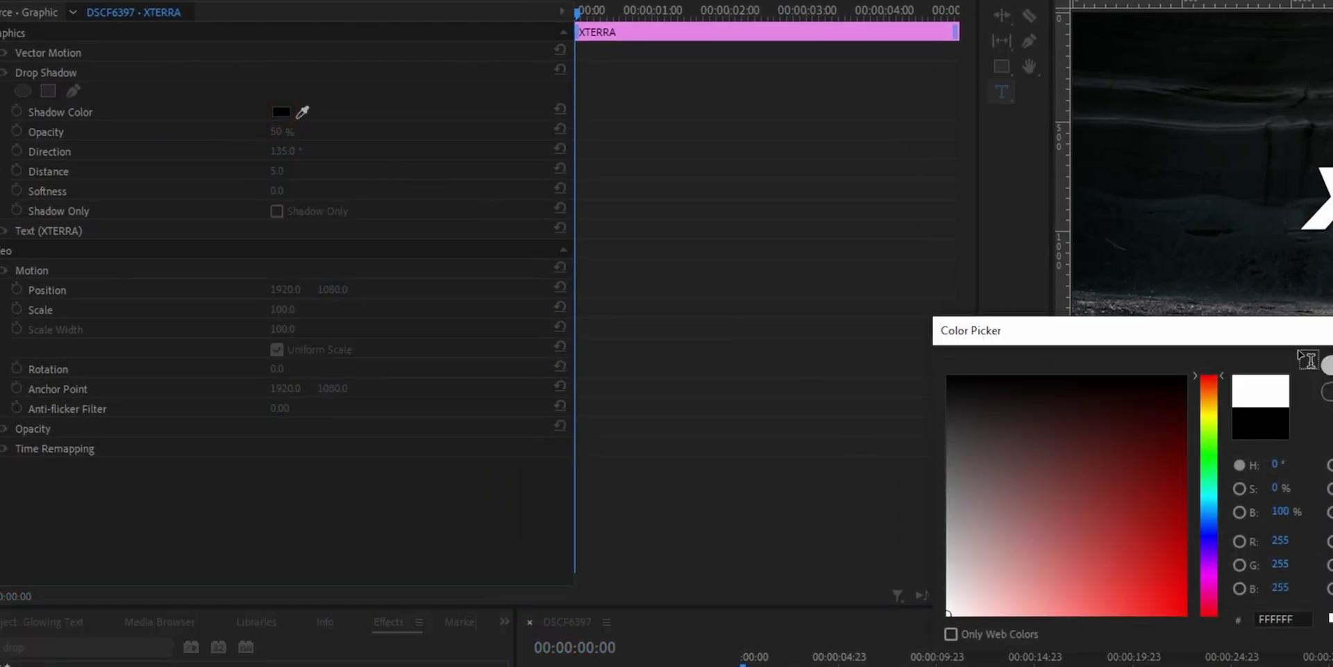
left_click(1323, 362)
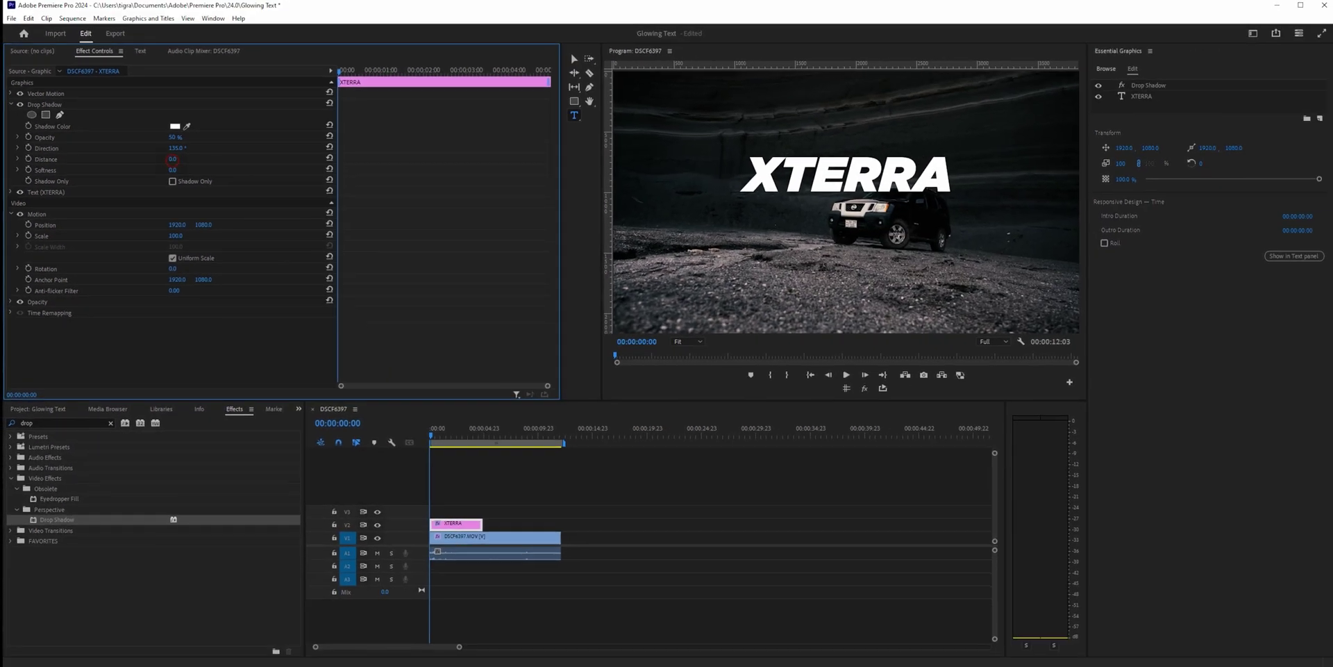
Set the drop shadow softness to 20 and paste a second Drop Shadow copy.
left_click_drag(173, 159, 229, 159)
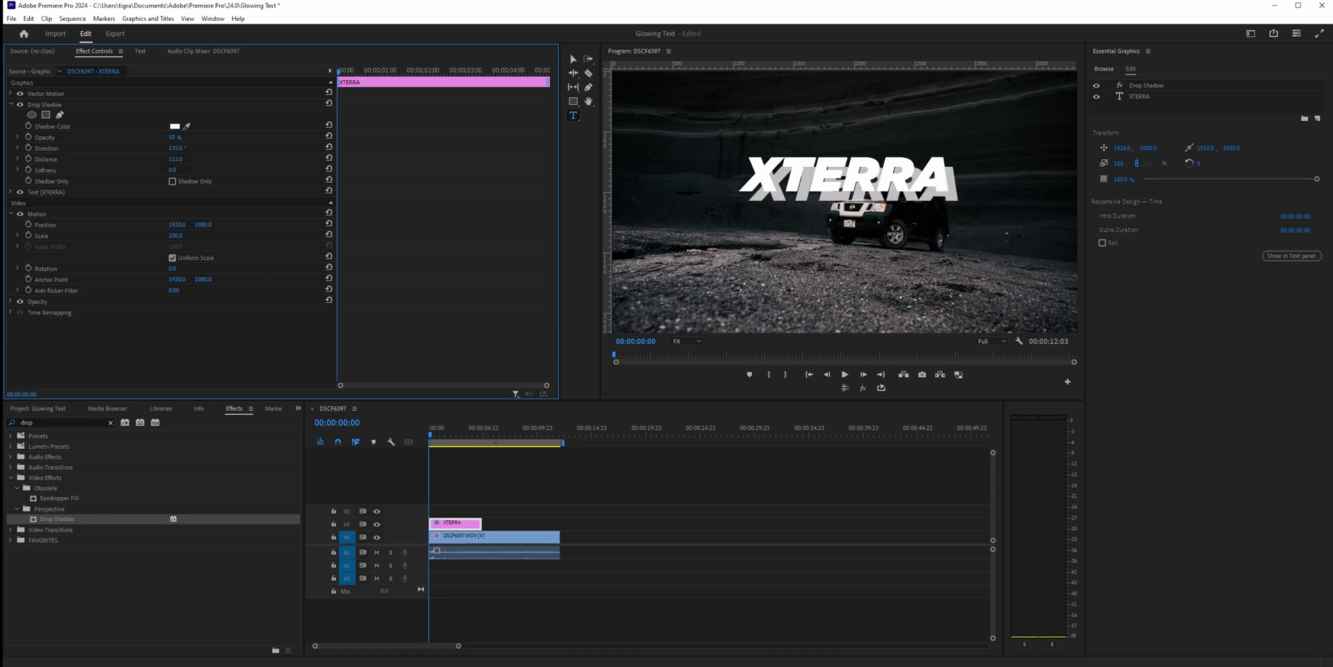
key("ctrl+z")
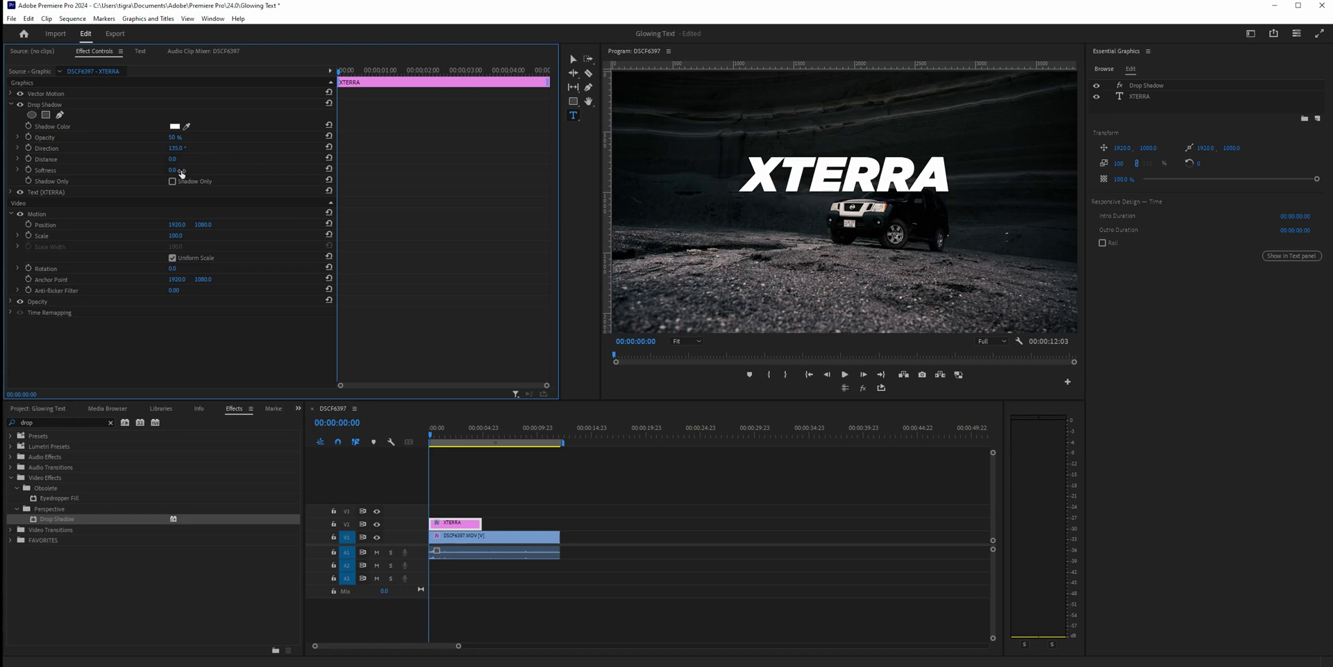
left_click(172, 170)
type("20")
key("Return")
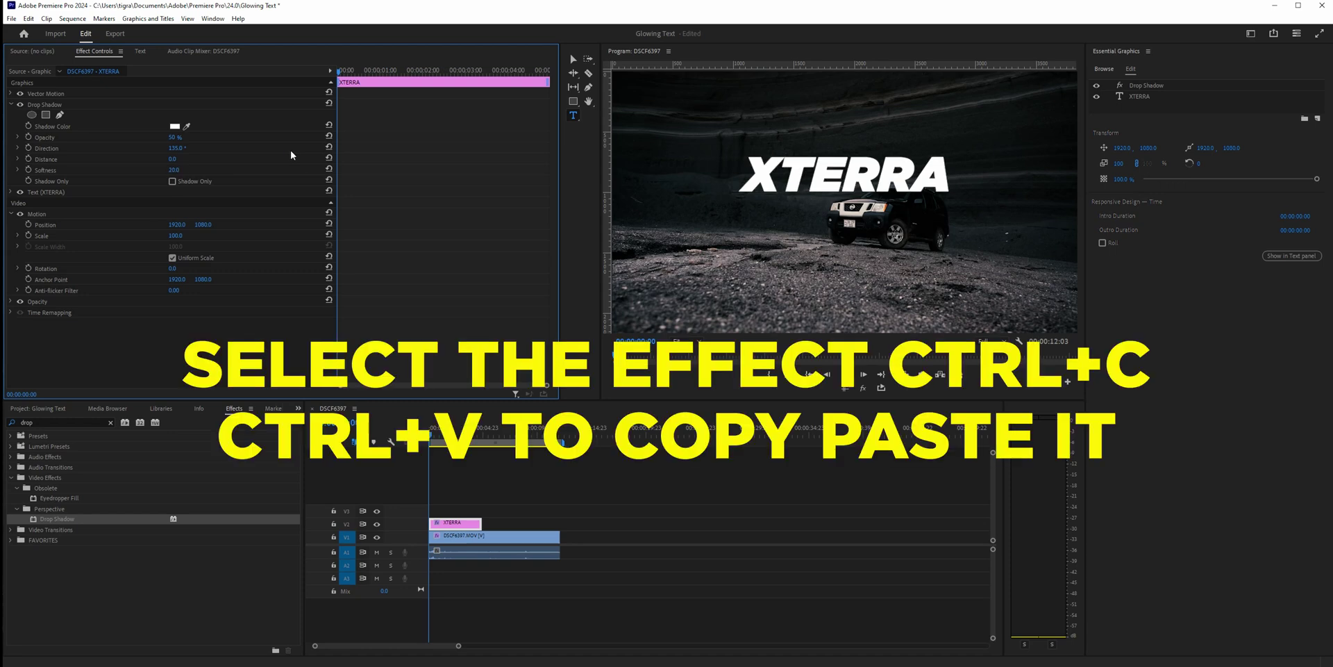
left_click(53, 106)
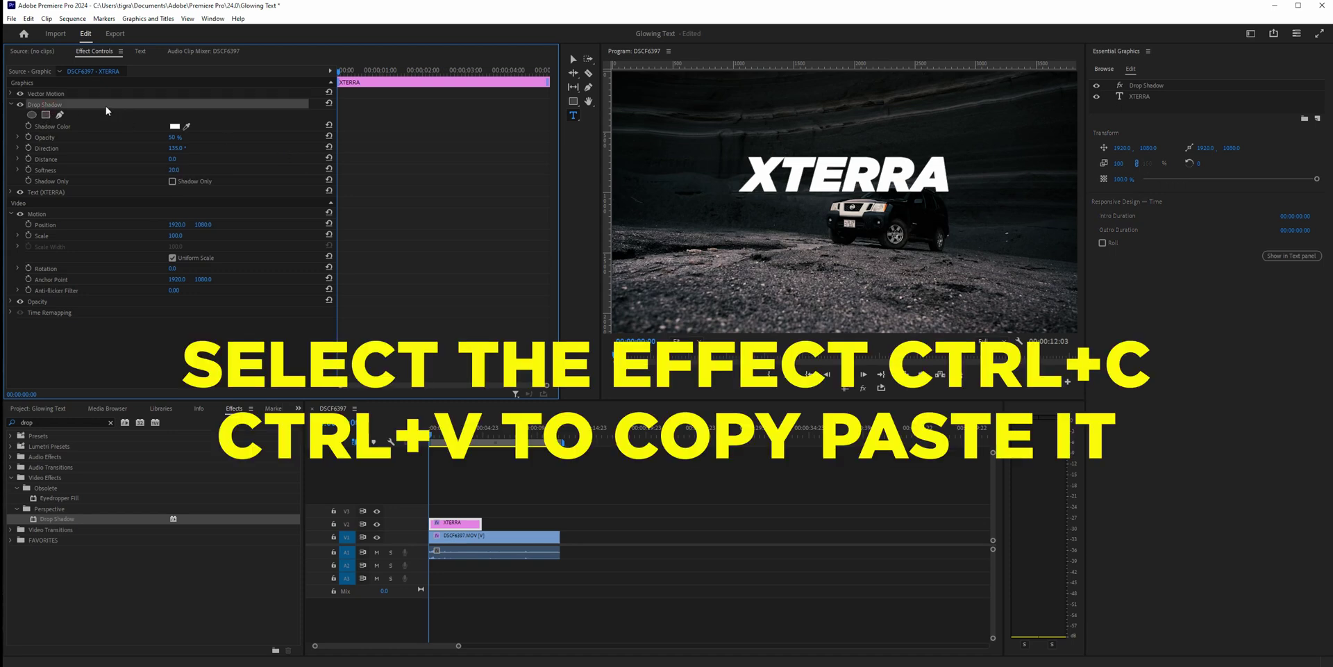
key("ctrl+v")
Set softness to 50, paste a third Drop Shadow, and set softness to 100.
left_click(177, 170)
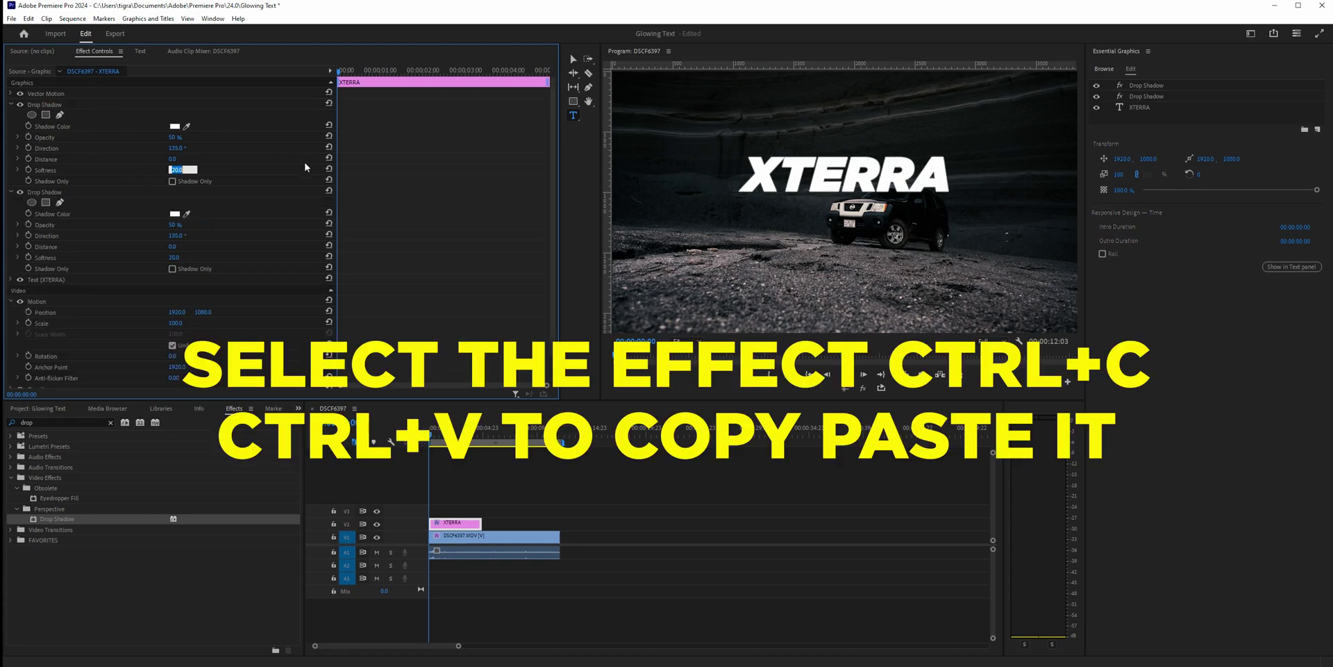
type("50")
key("Return")
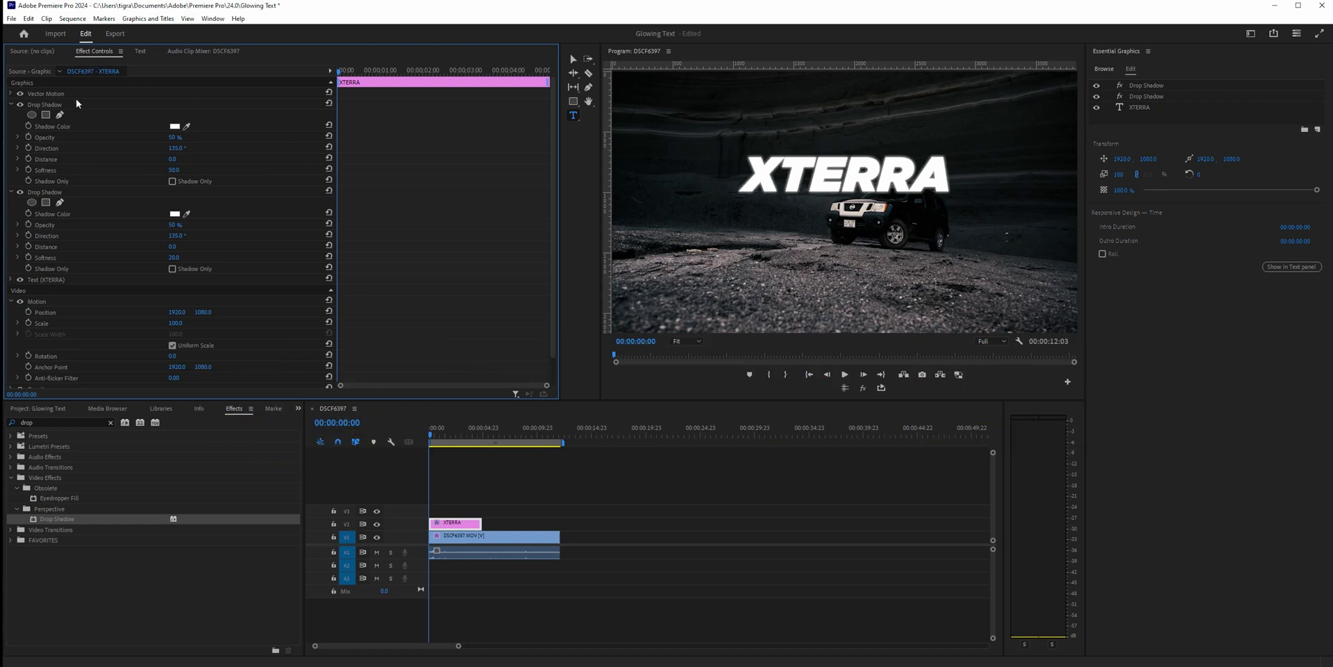
left_click(78, 102)
key("ctrl+c")
key("ctrl+v")
left_click(178, 169)
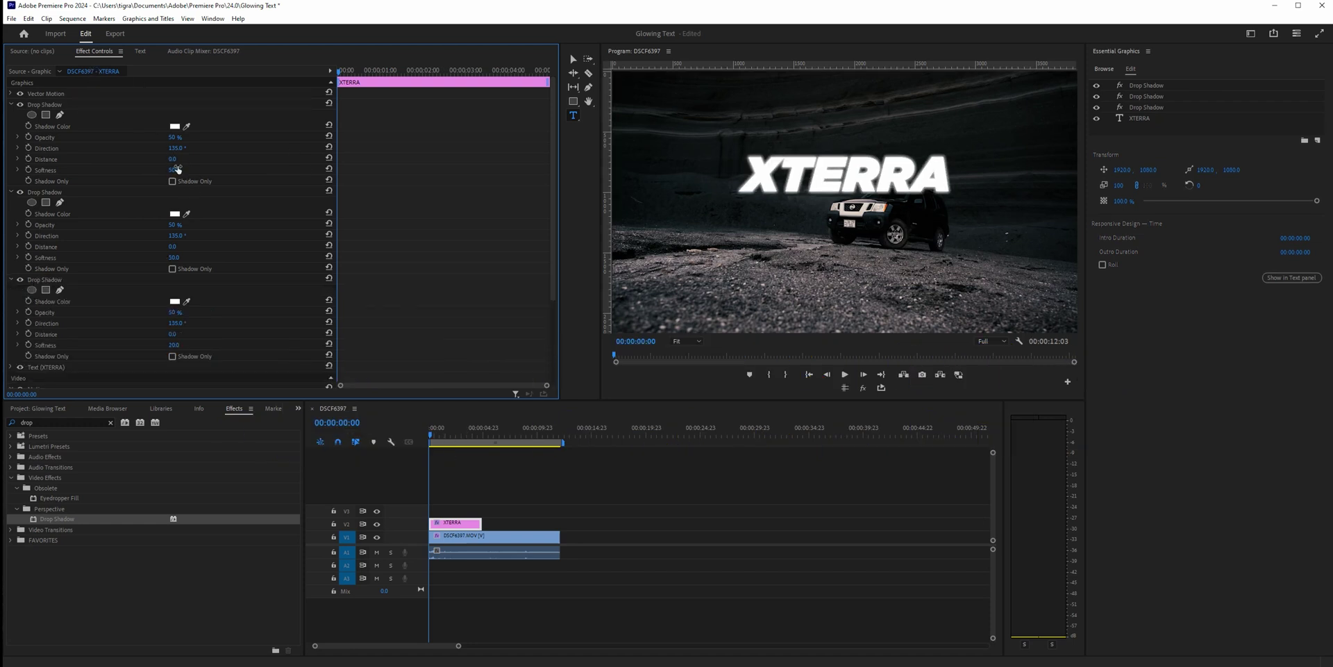
type("100")
key("Return")
Paste a fourth Drop Shadow and set its softness to 300.
left_click(51, 104)
key("ctrl+c")
key("ctrl+v")
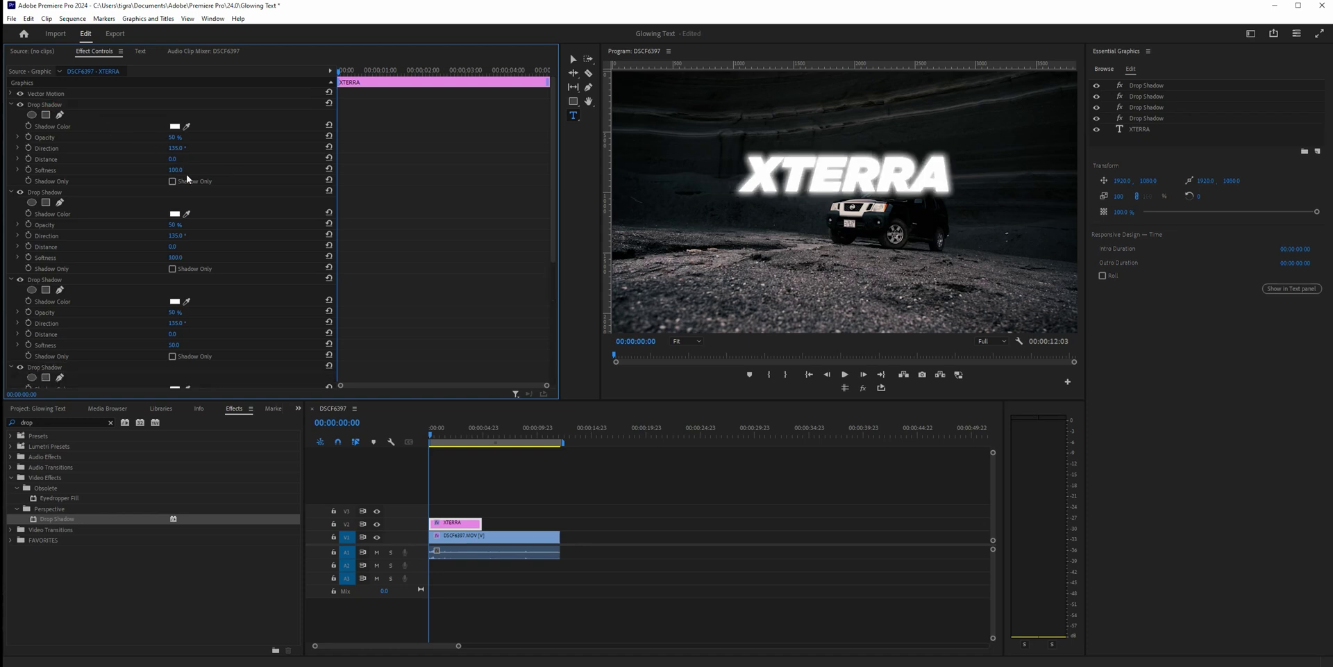
left_click(179, 169)
type("300")
key("Return")
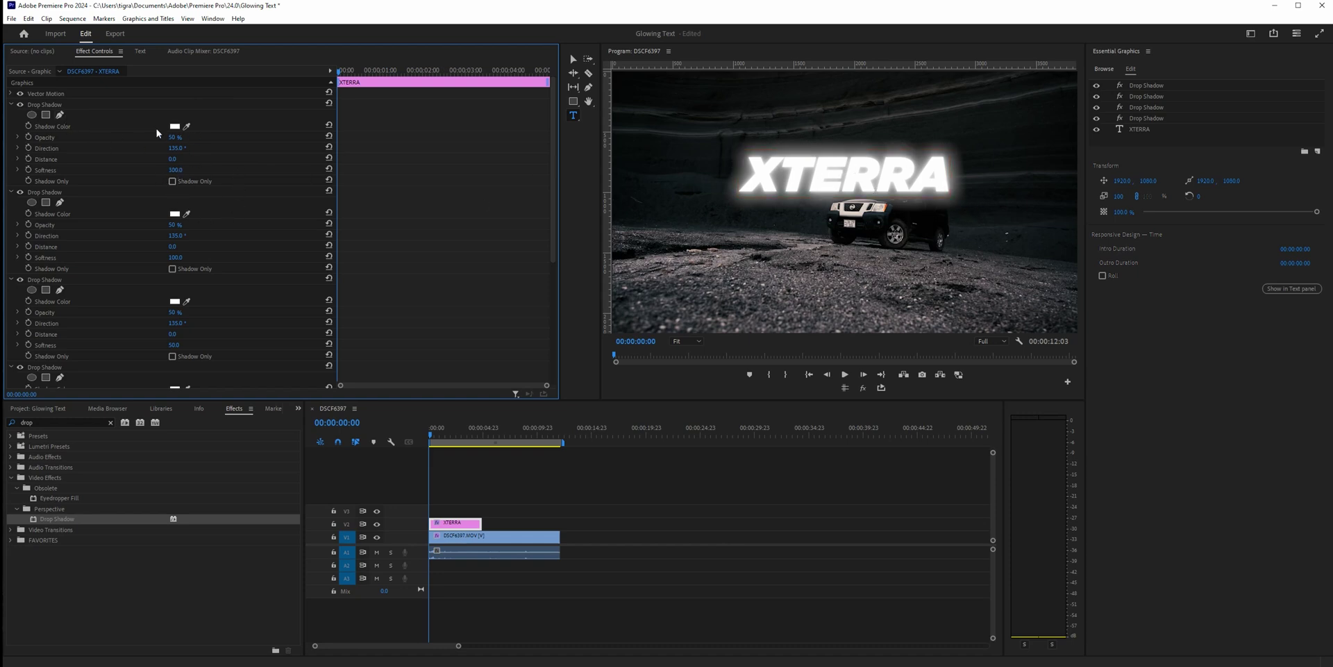
Paste an extra Drop Shadow with a higher softness, then delete it again.
left_click(43, 104)
key("ctrl+v")
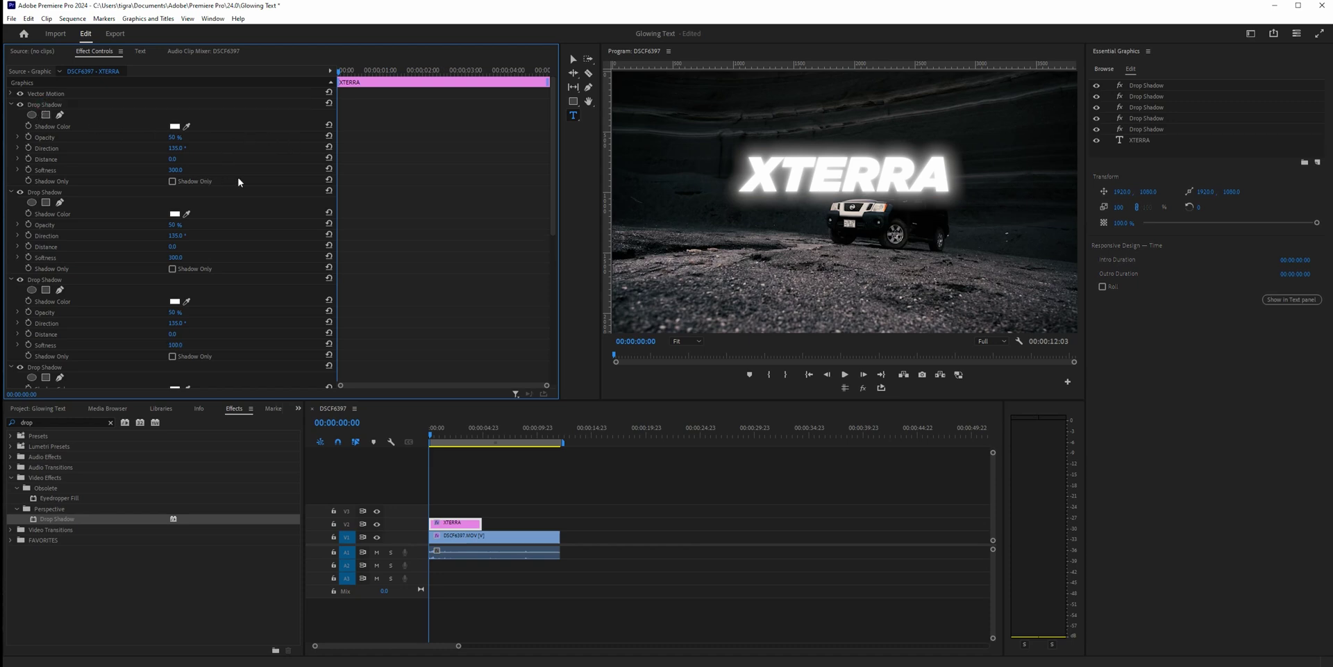
left_click(177, 170)
type("10")
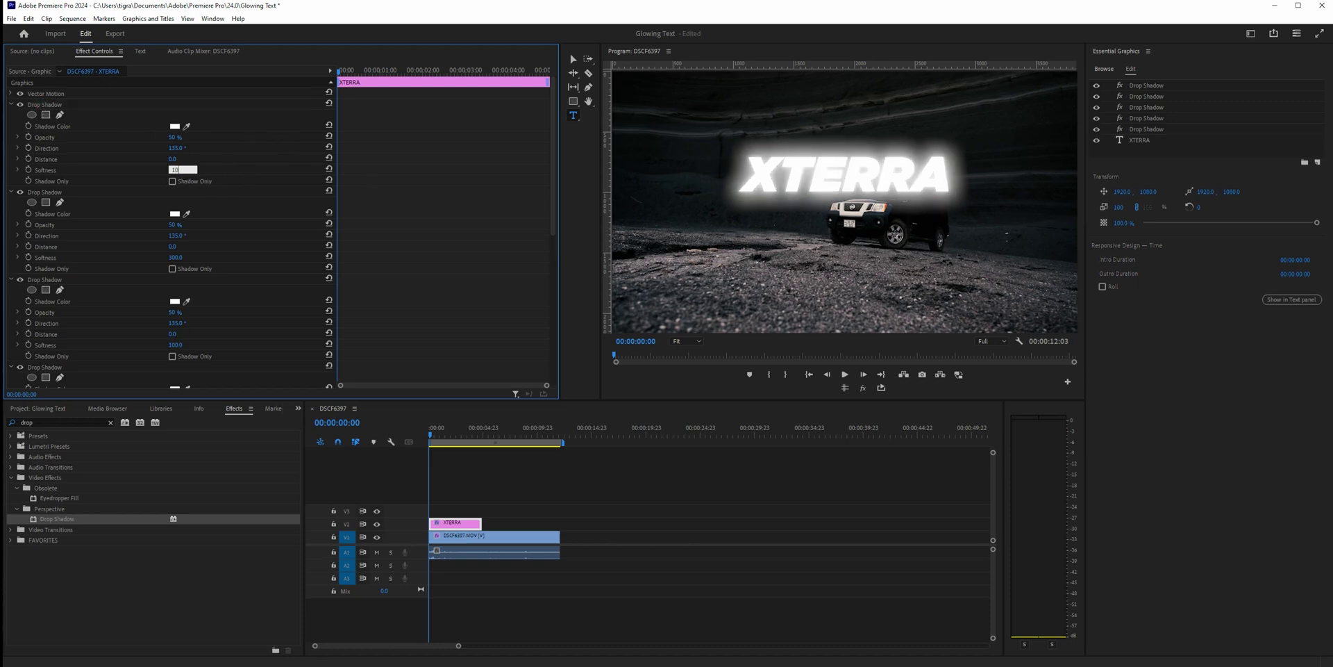
key("Return")
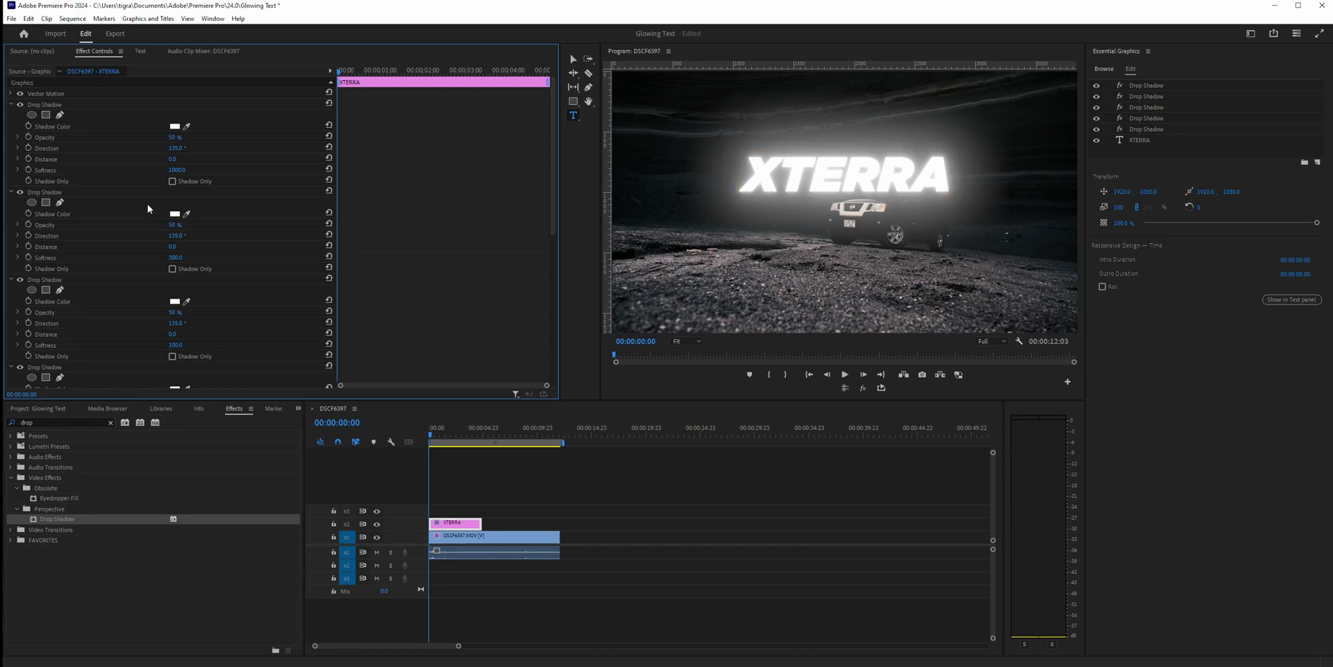
left_click(41, 104)
key("Delete")
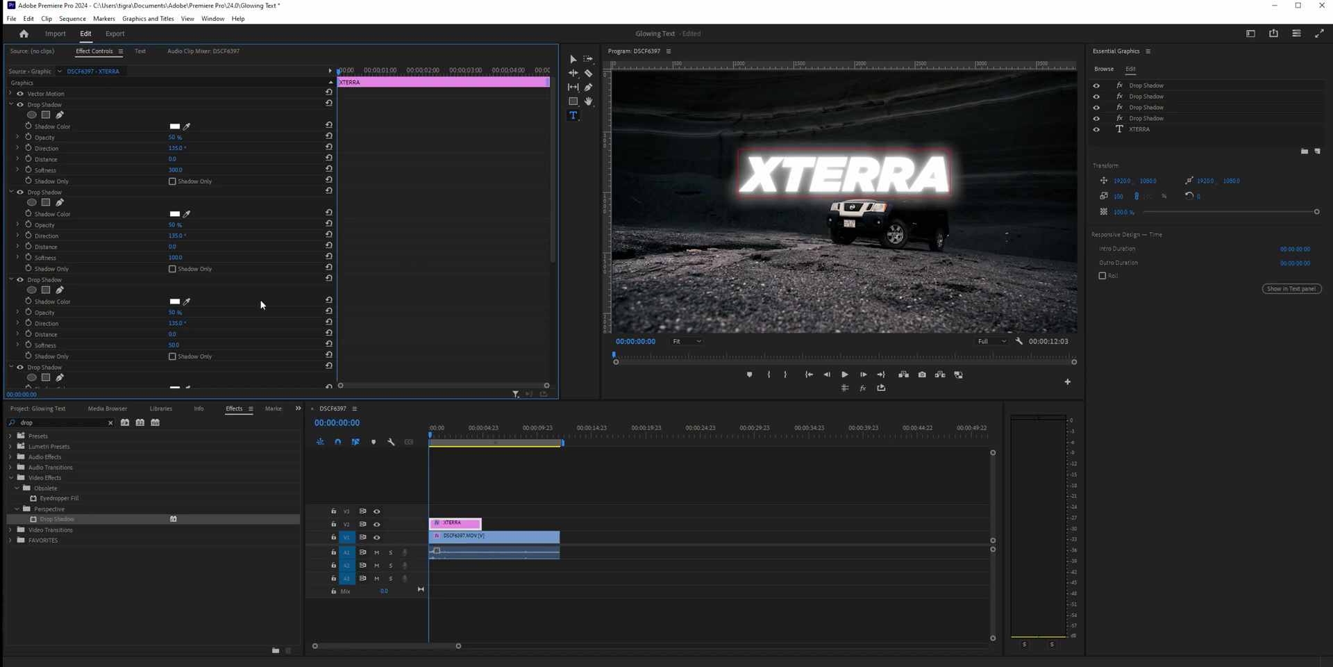
left_click(111, 422)
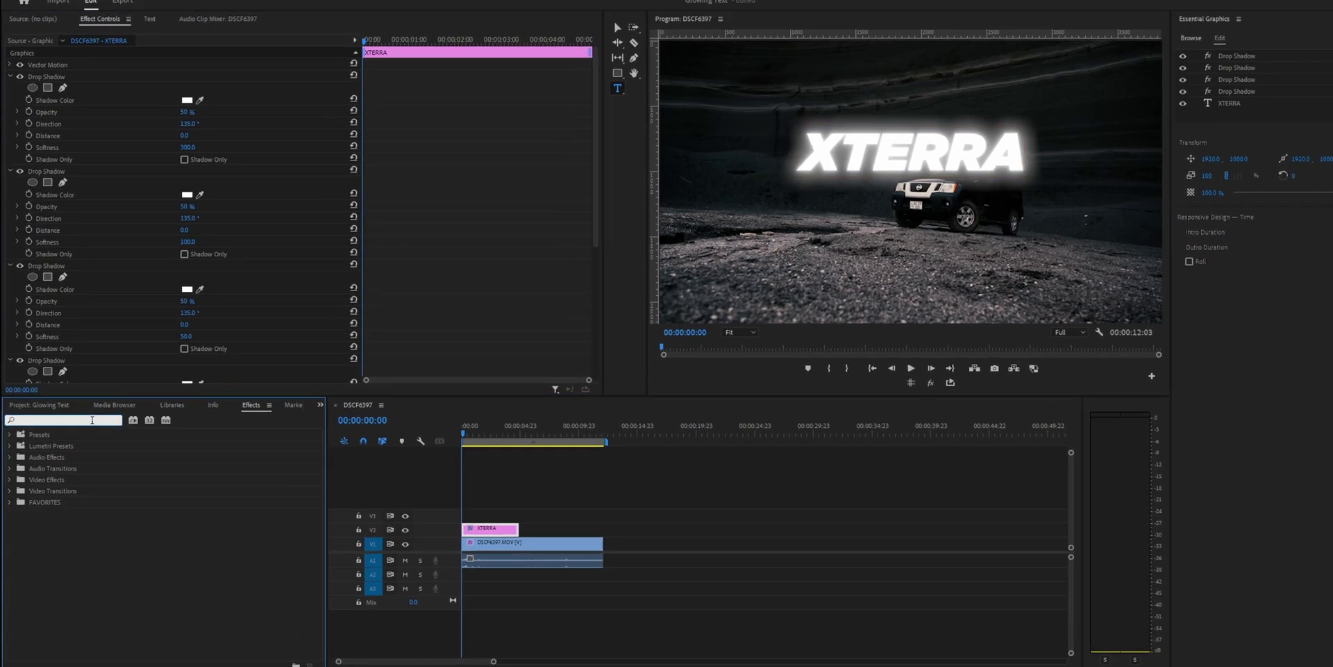
Apply Tint to the XTERRA clip with Map White To set to bright yellow-green.
type("tint")
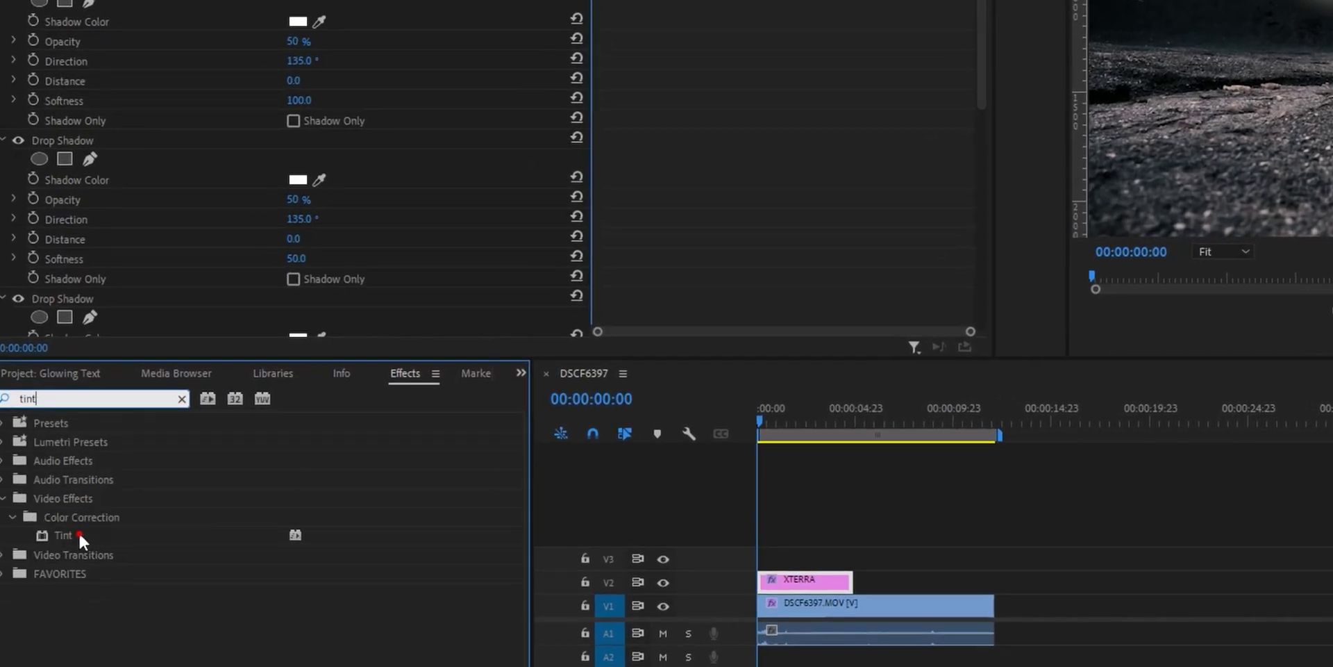
left_click_drag(76, 534, 828, 593)
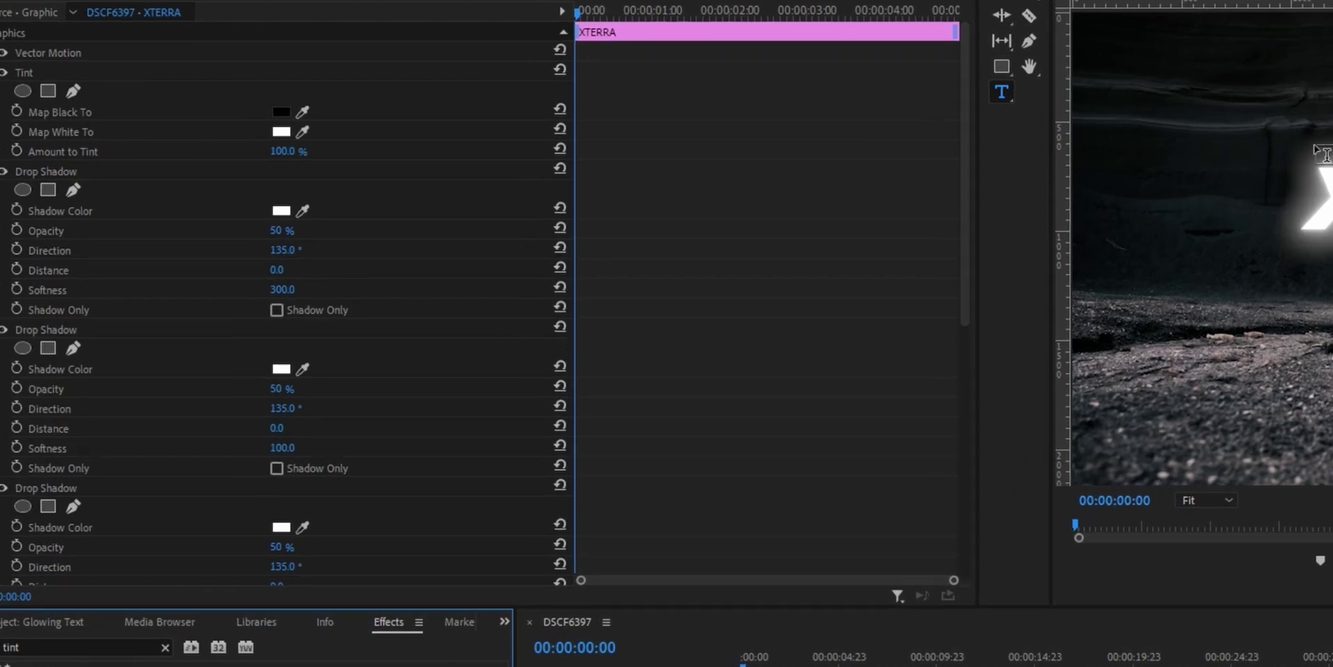
left_click(280, 132)
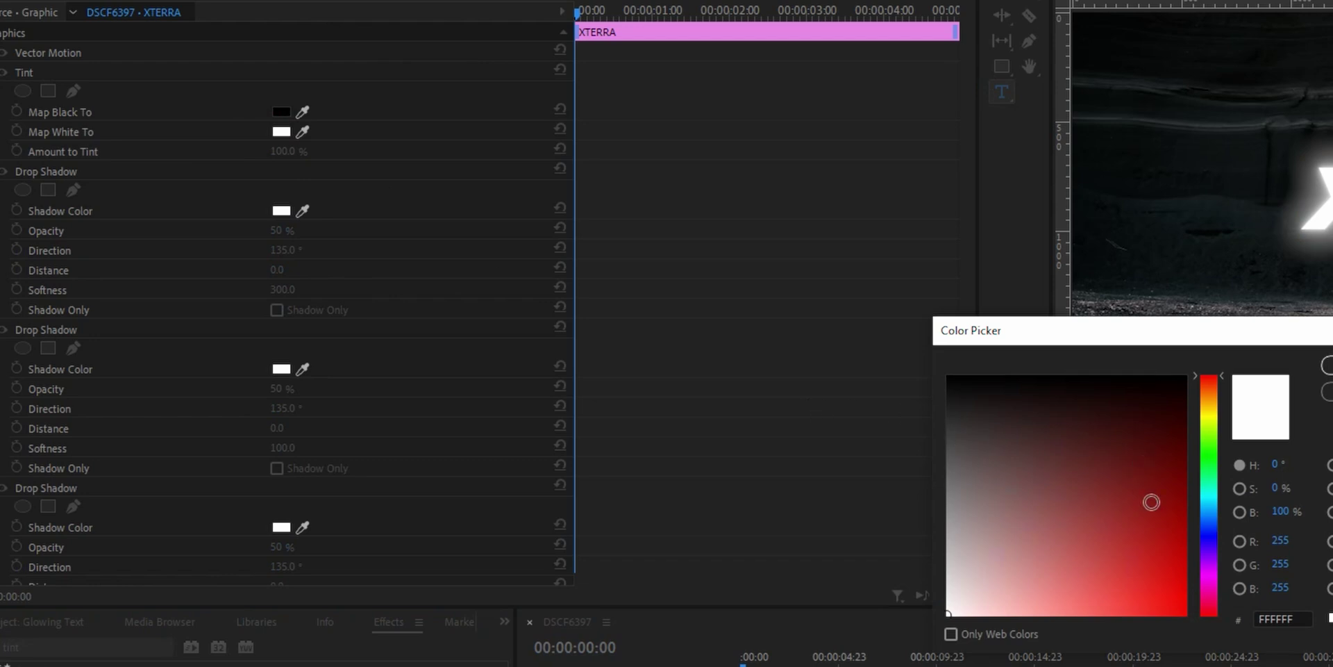
left_click(1213, 425)
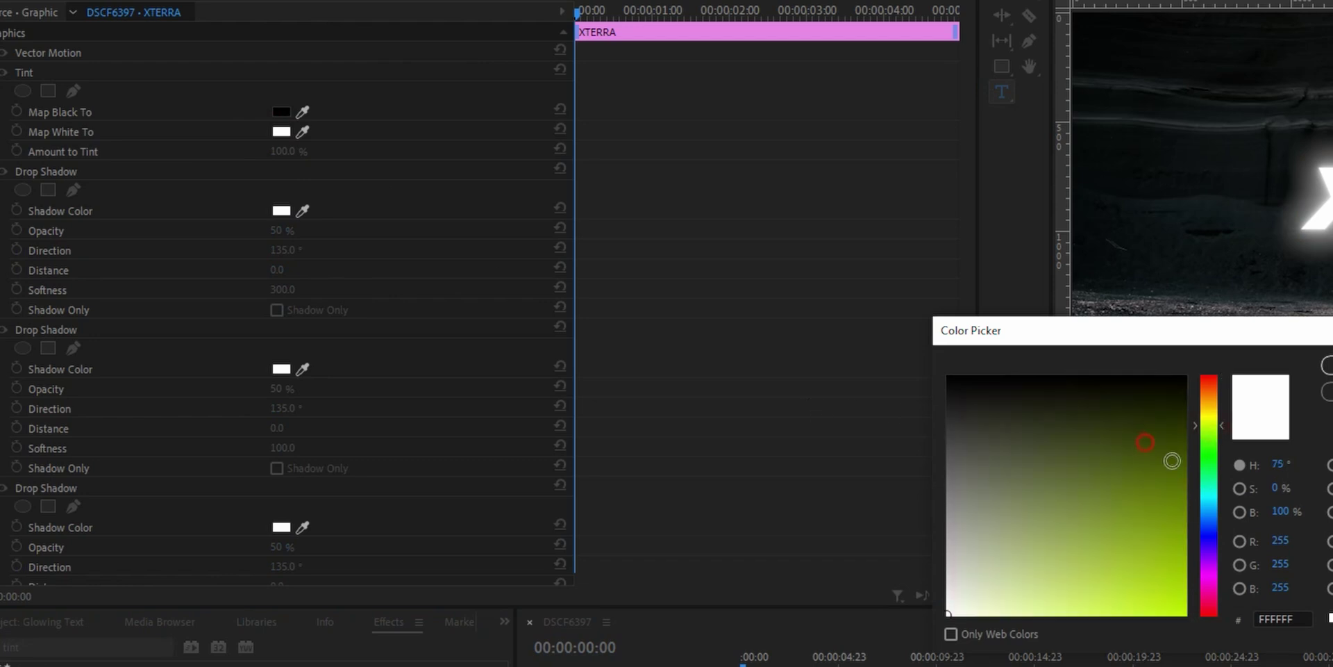
left_click_drag(1140, 447, 1187, 527)
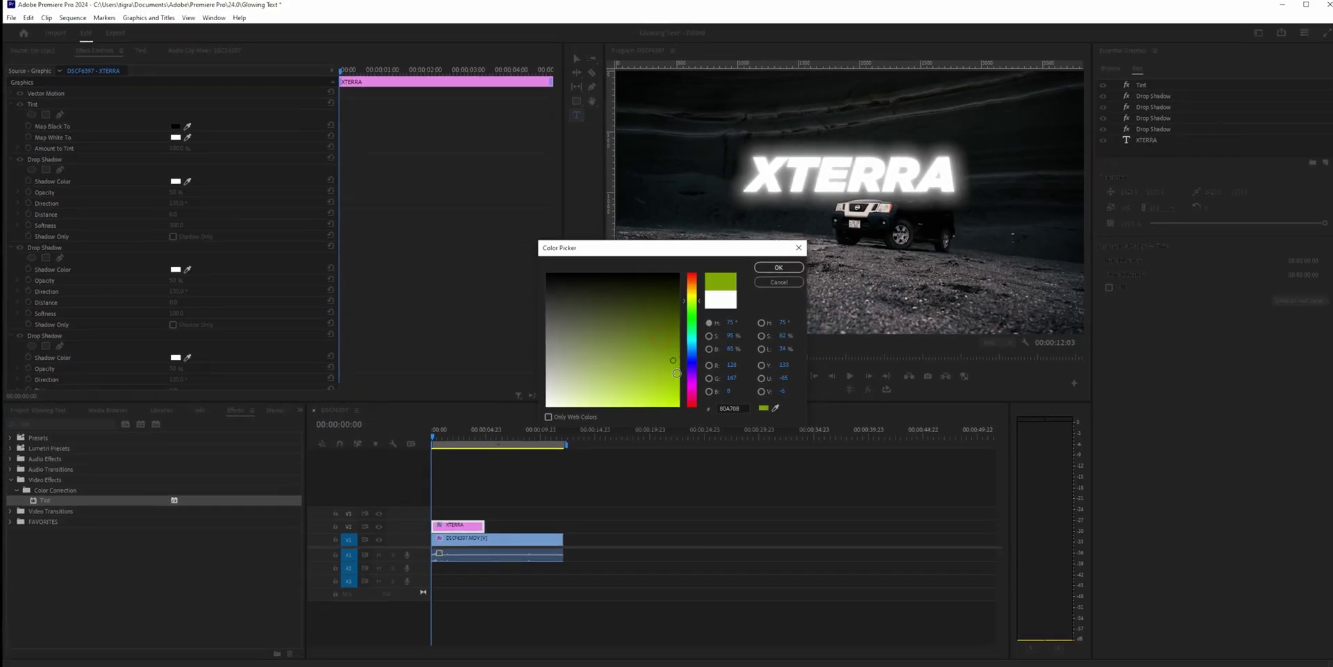
left_click(675, 403)
left_click(789, 269)
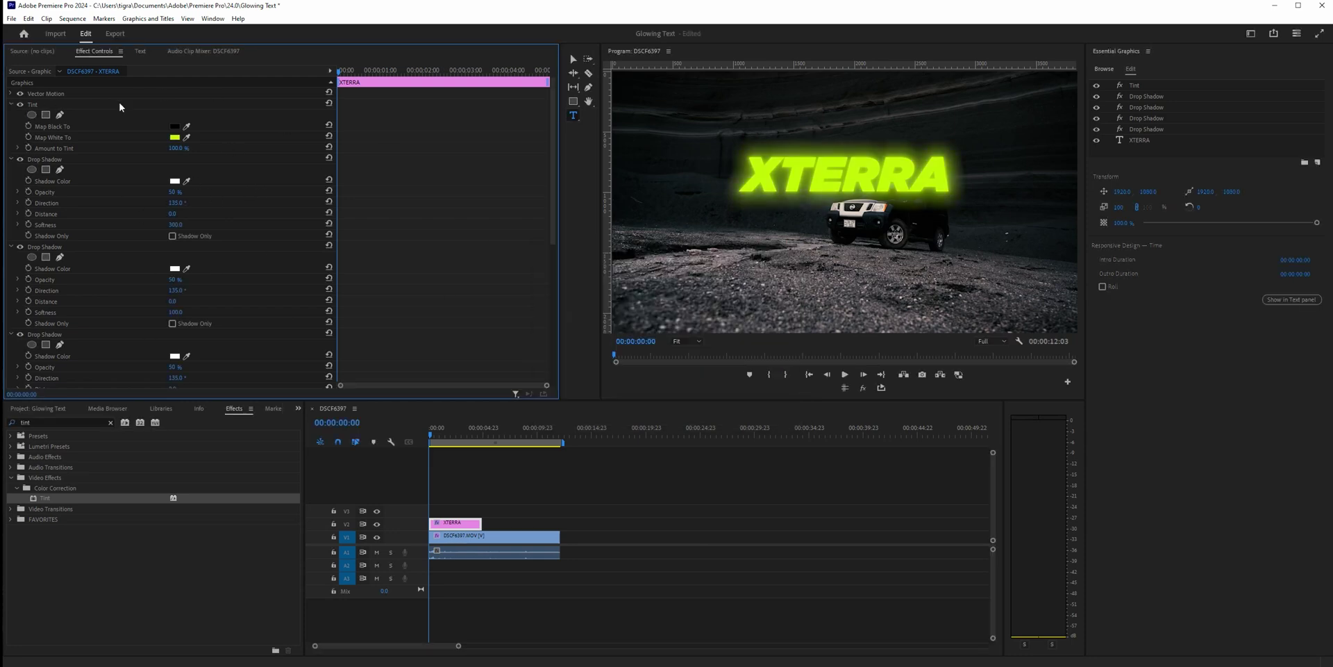
Select the Tint and all Drop Shadow effects in Effect Controls.
scroll(150, 231, "down", 5)
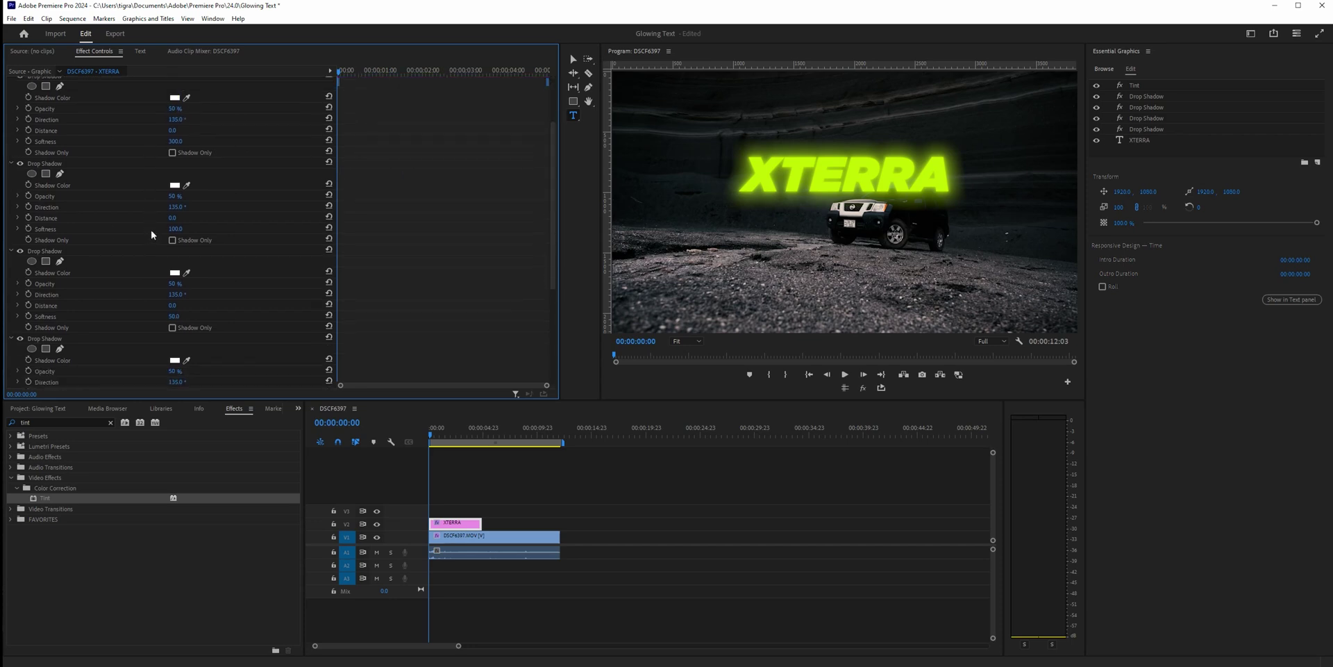
scroll(151, 231, "down", 5)
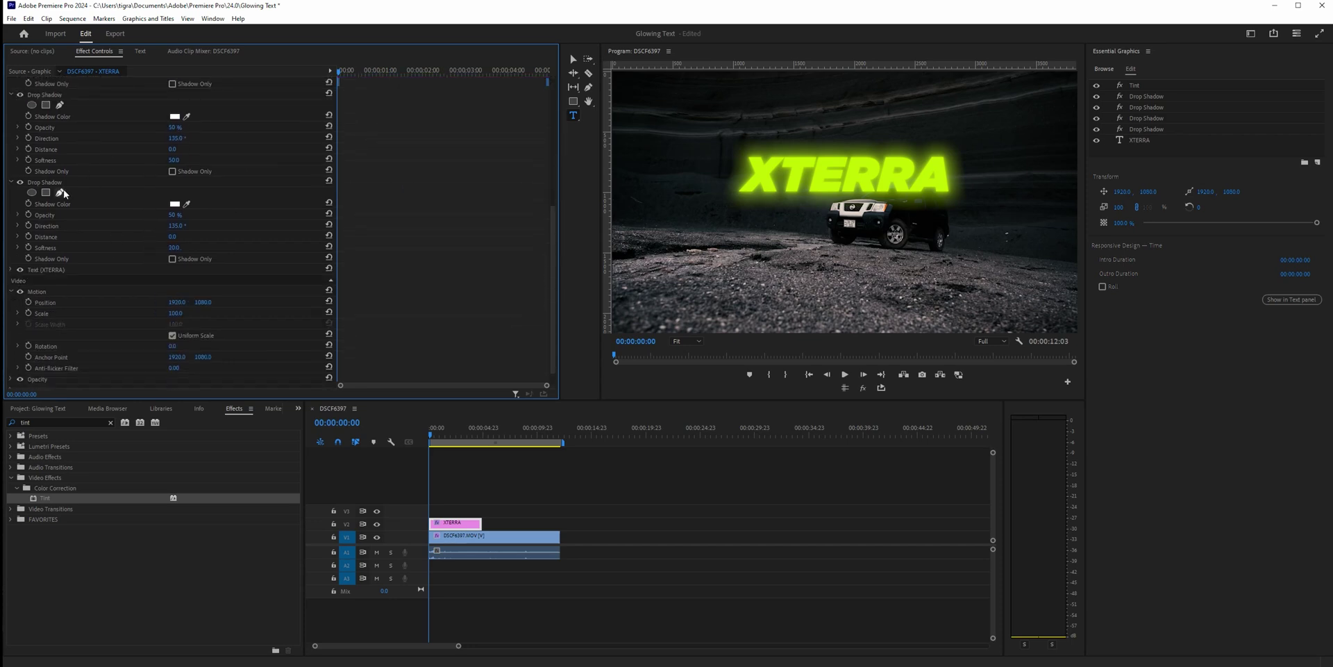
scroll(64, 188, "up", 1)
left_click(51, 185)
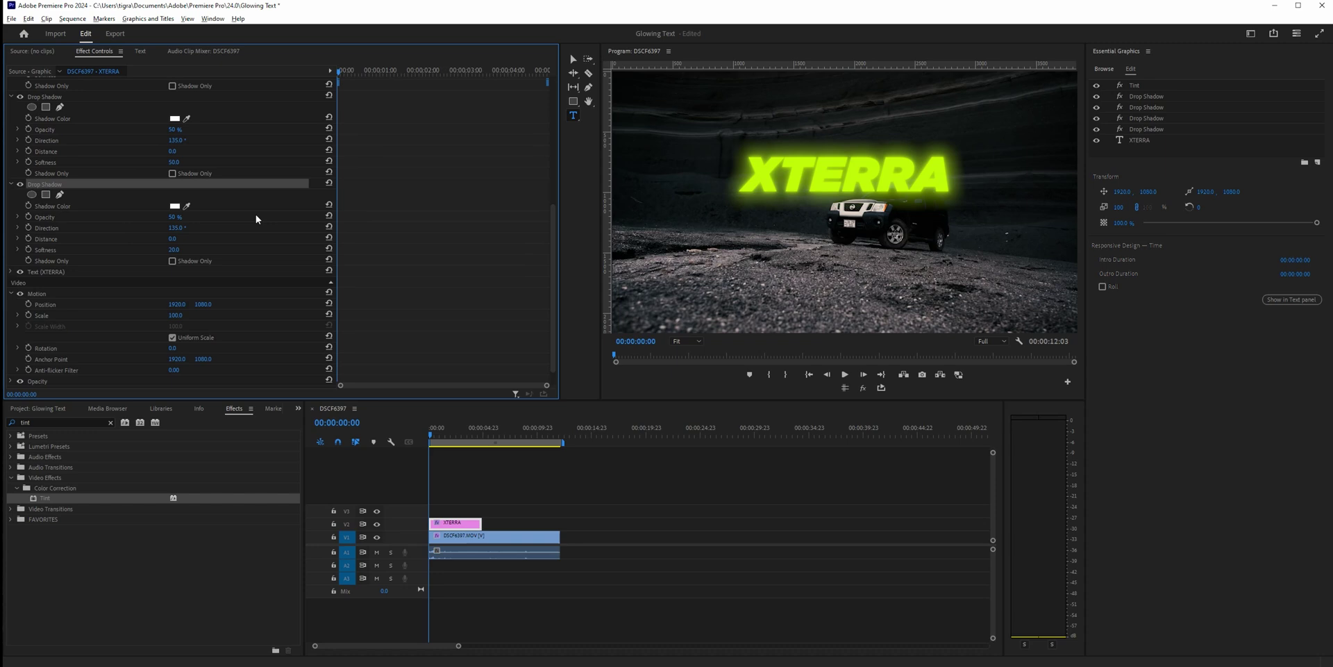
scroll(120, 181, "up", 2)
scroll(119, 180, "up", 5)
scroll(119, 179, "up", 3)
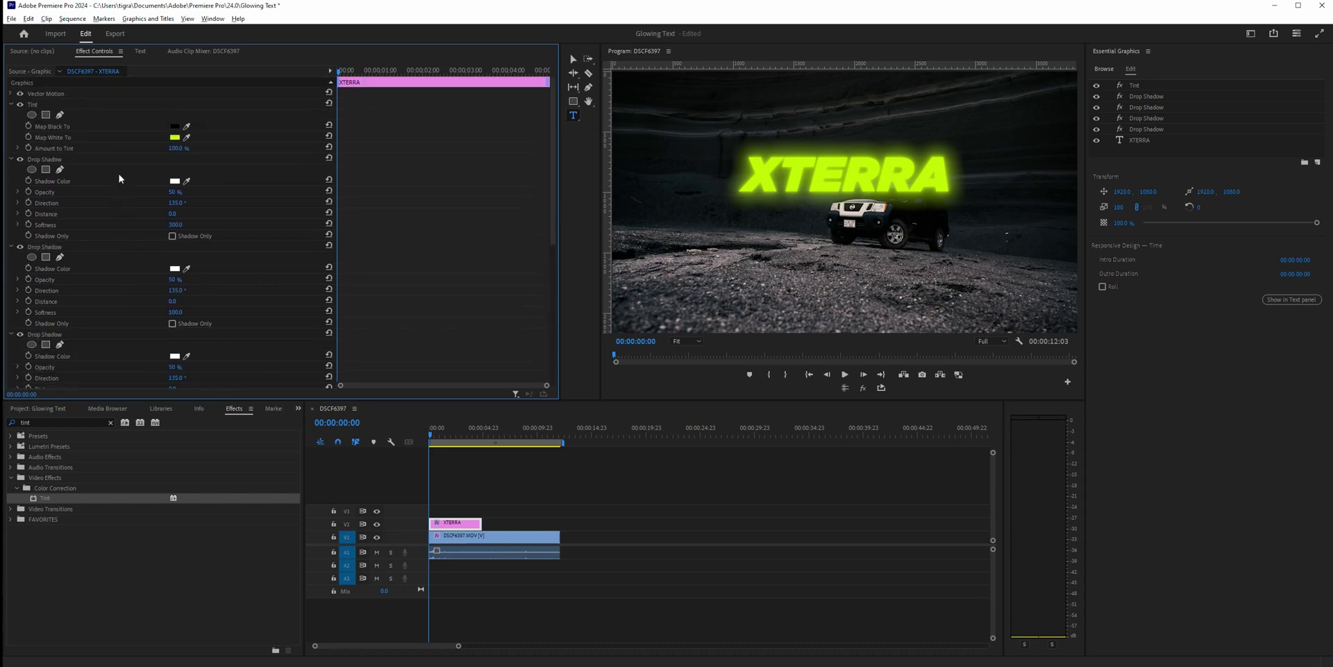
left_click(47, 104, "shift")
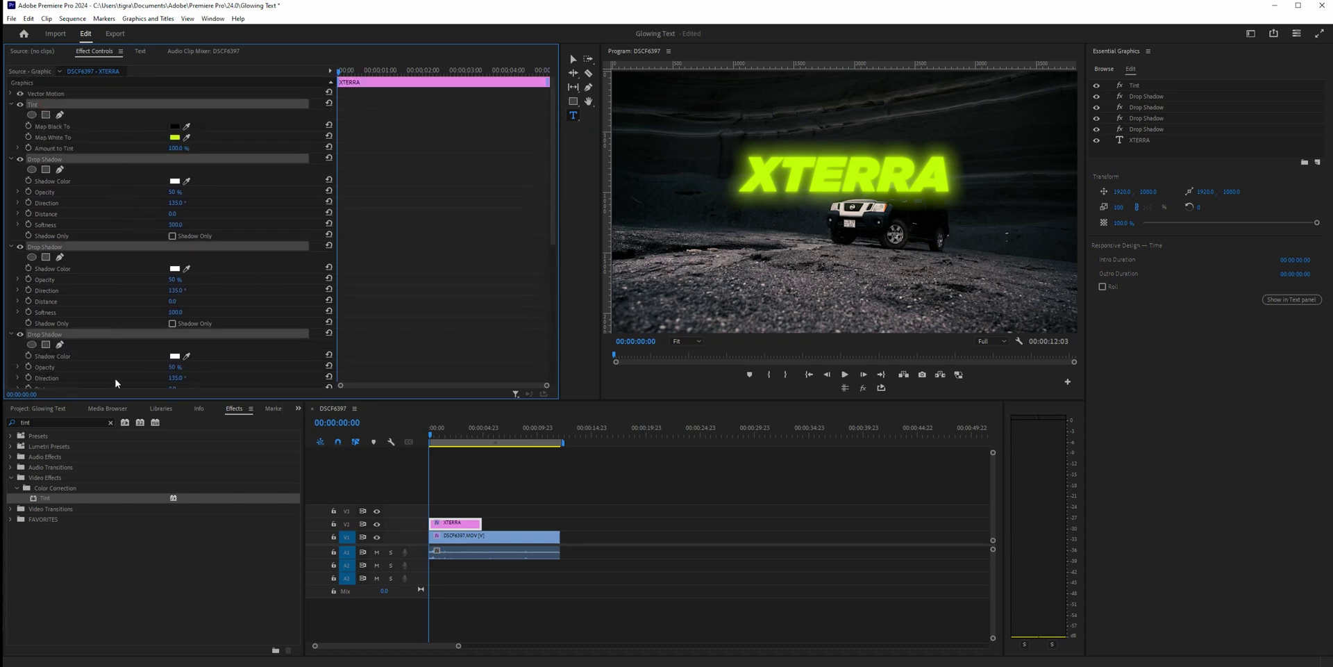
Save the selected effects as 'Drop Shadow Preset' and clear the Effects search.
right_click(65, 102)
left_click(101, 121)
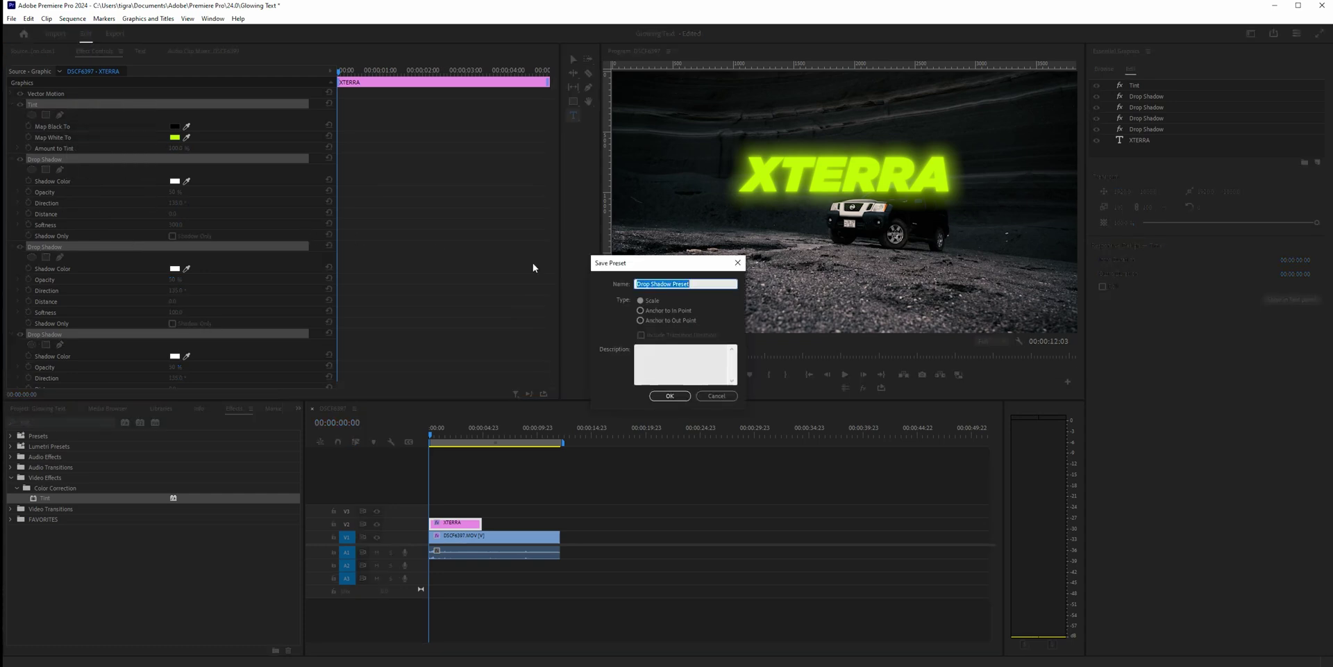
left_click(670, 395)
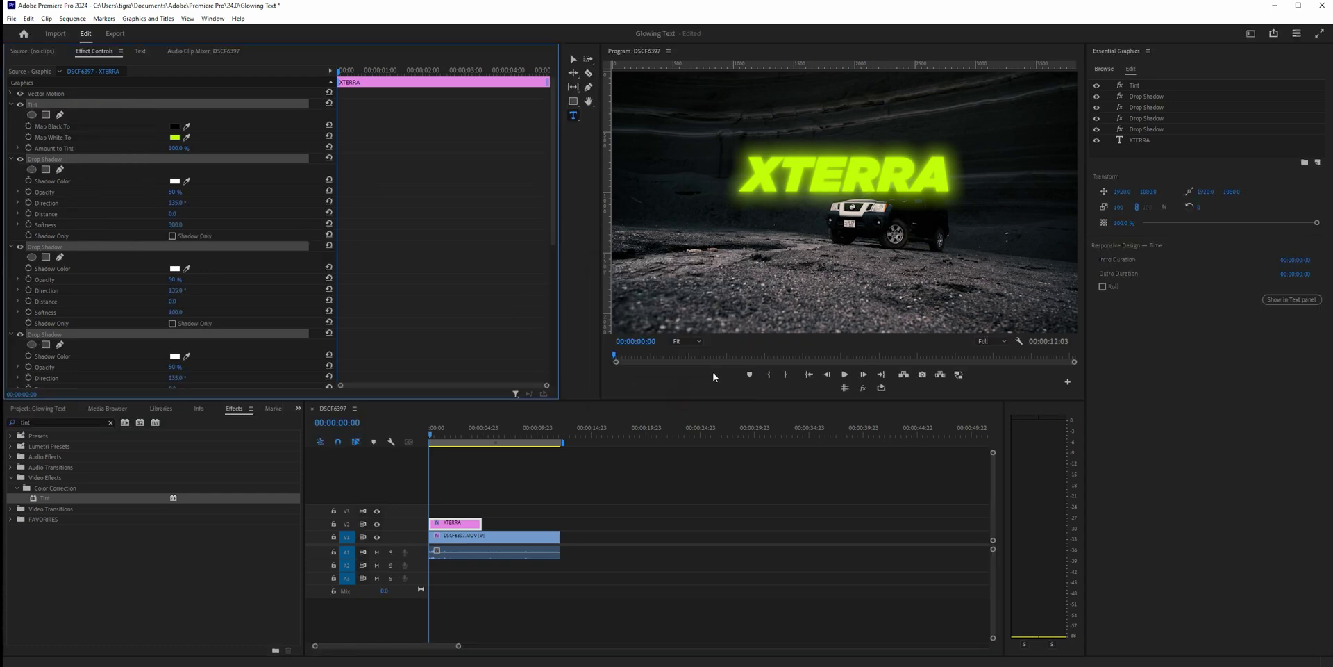
left_click(109, 422)
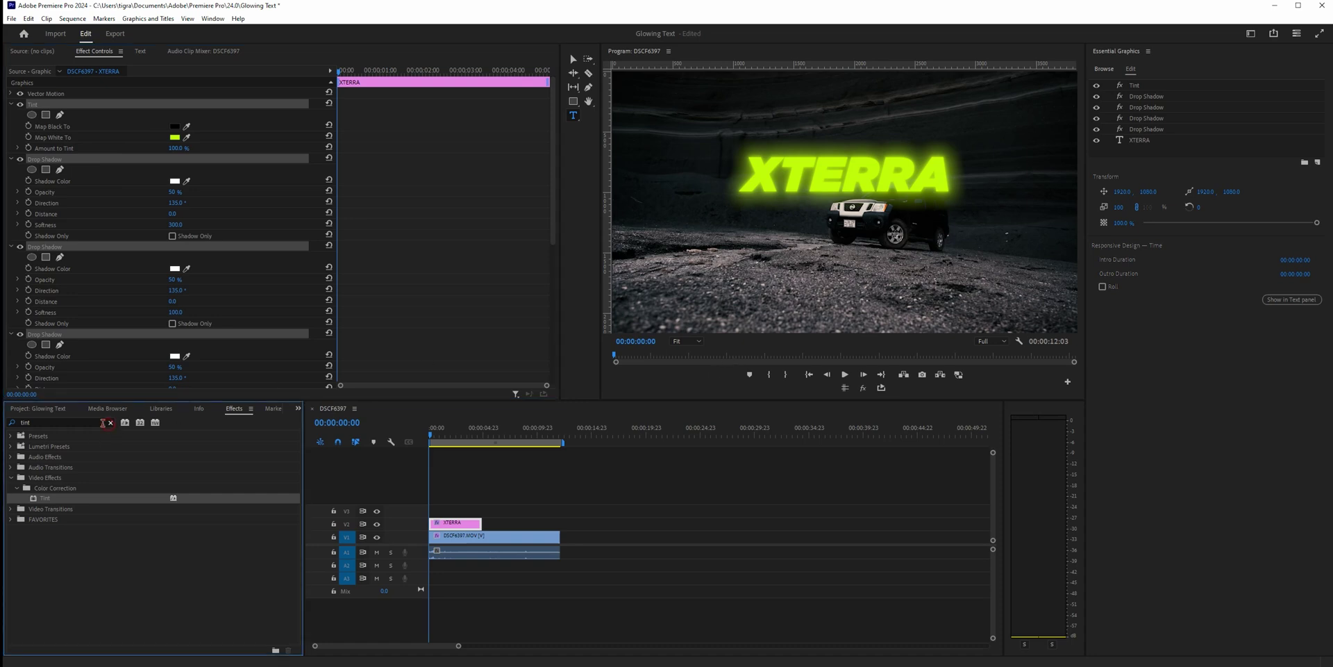
left_click(11, 436)
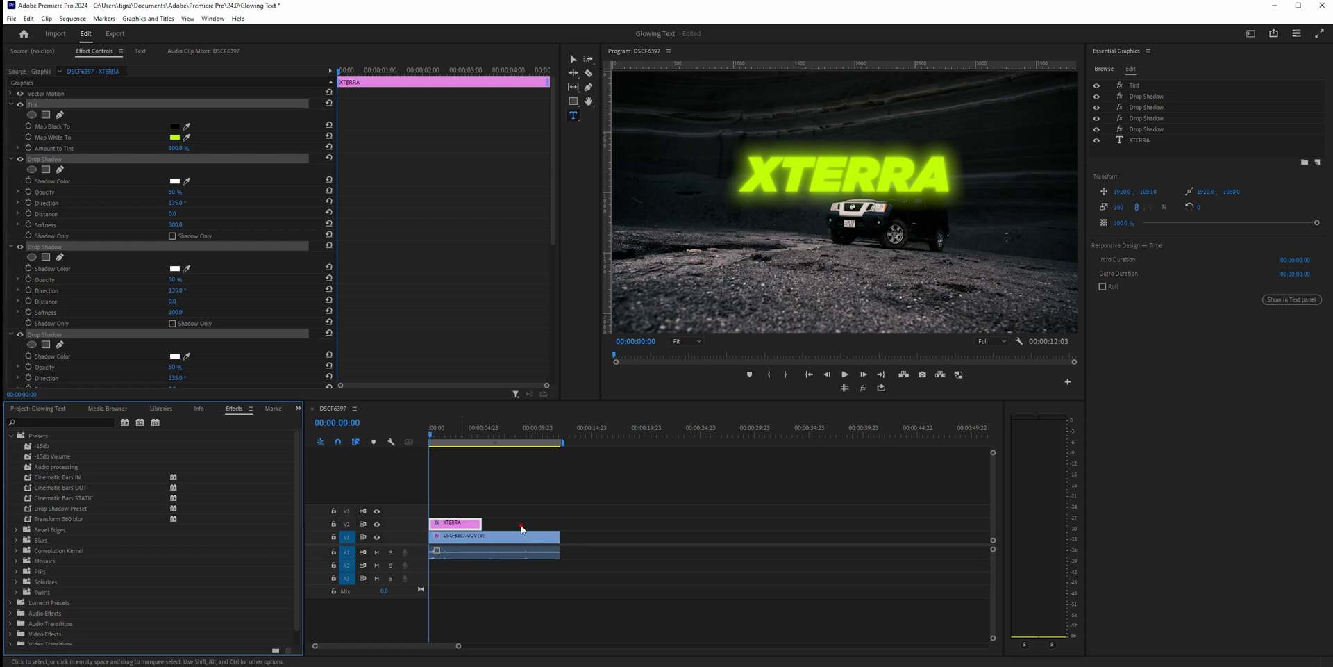
Replace the XTERRA clip with new 'OFFROAD' text and apply Drop Shadow Preset to it.
key("Delete")
left_click(739, 219)
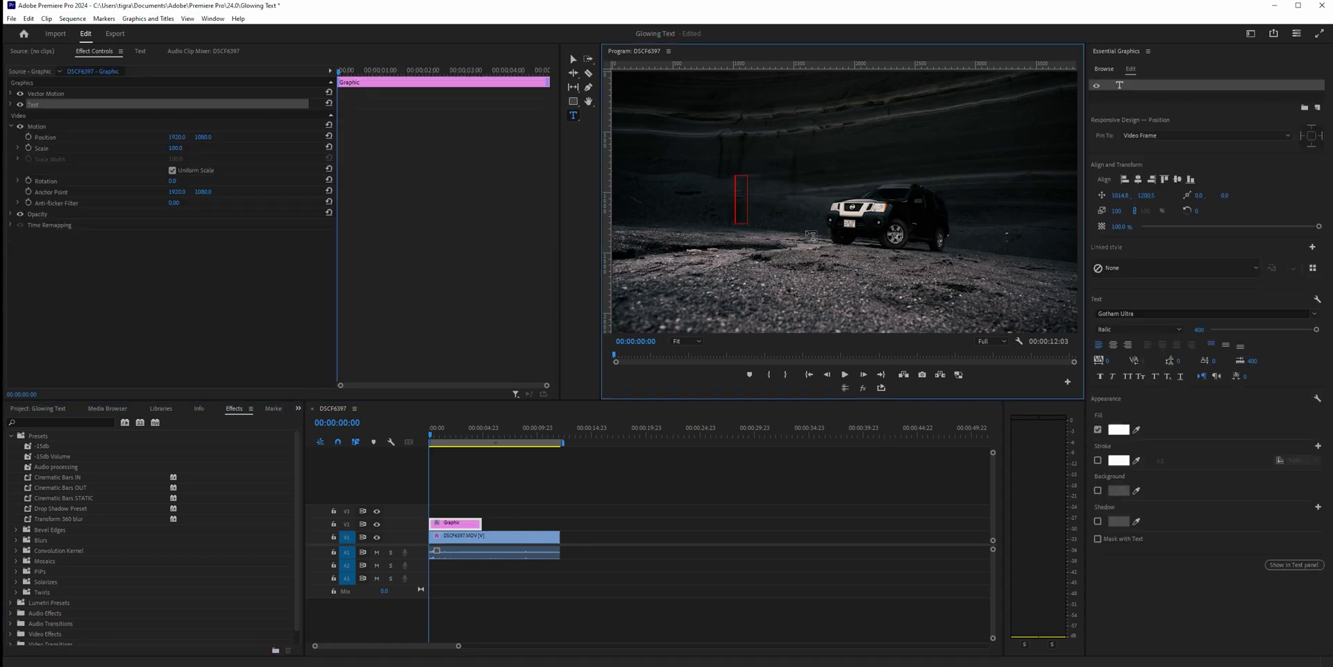
type("OFFROAD")
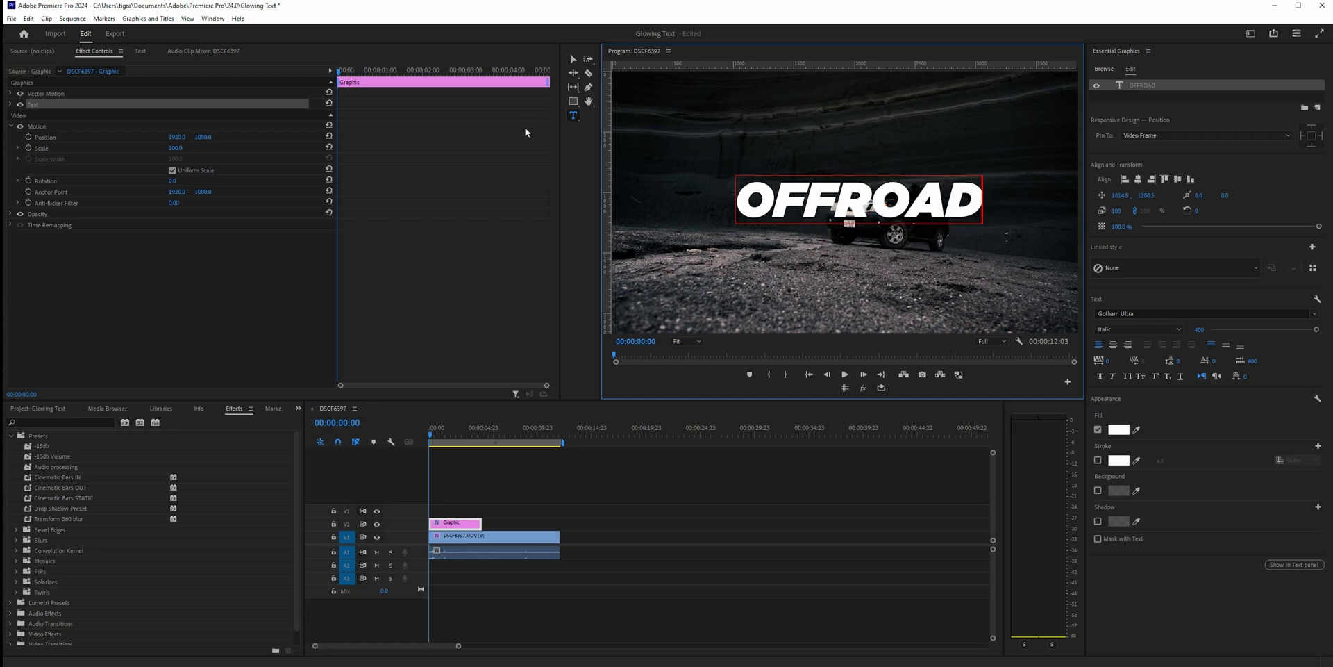
left_click(572, 59)
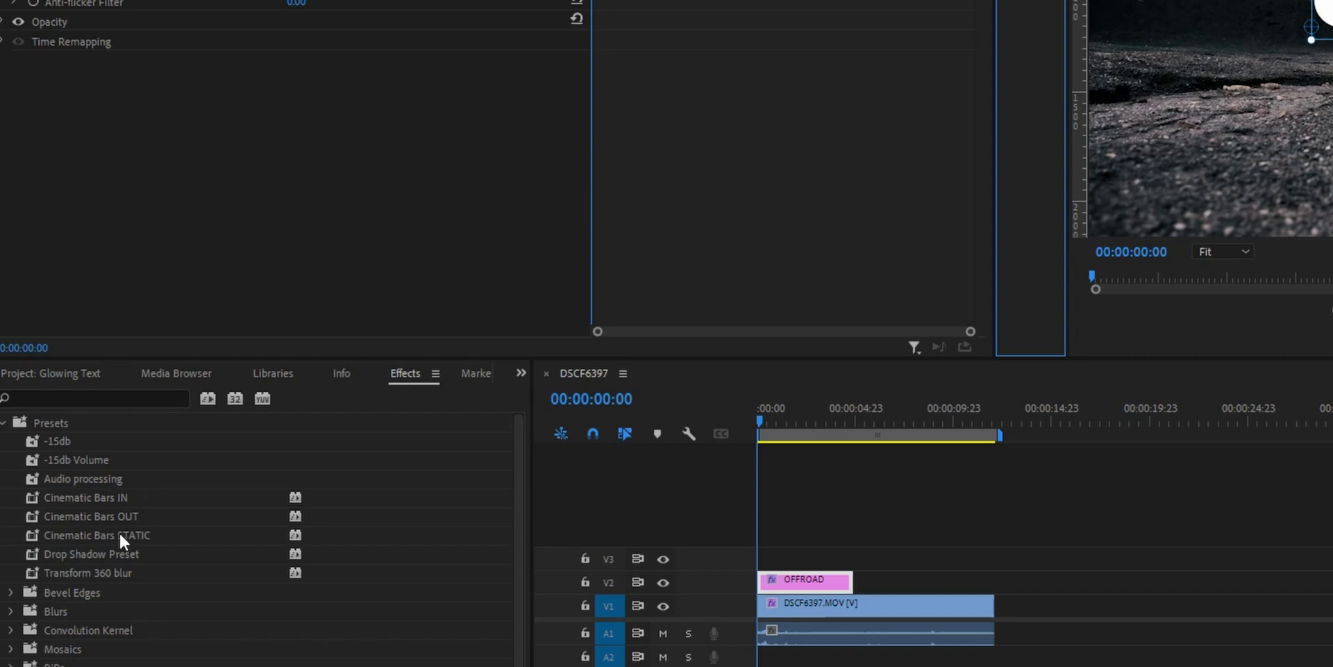
left_click_drag(82, 552, 823, 578)
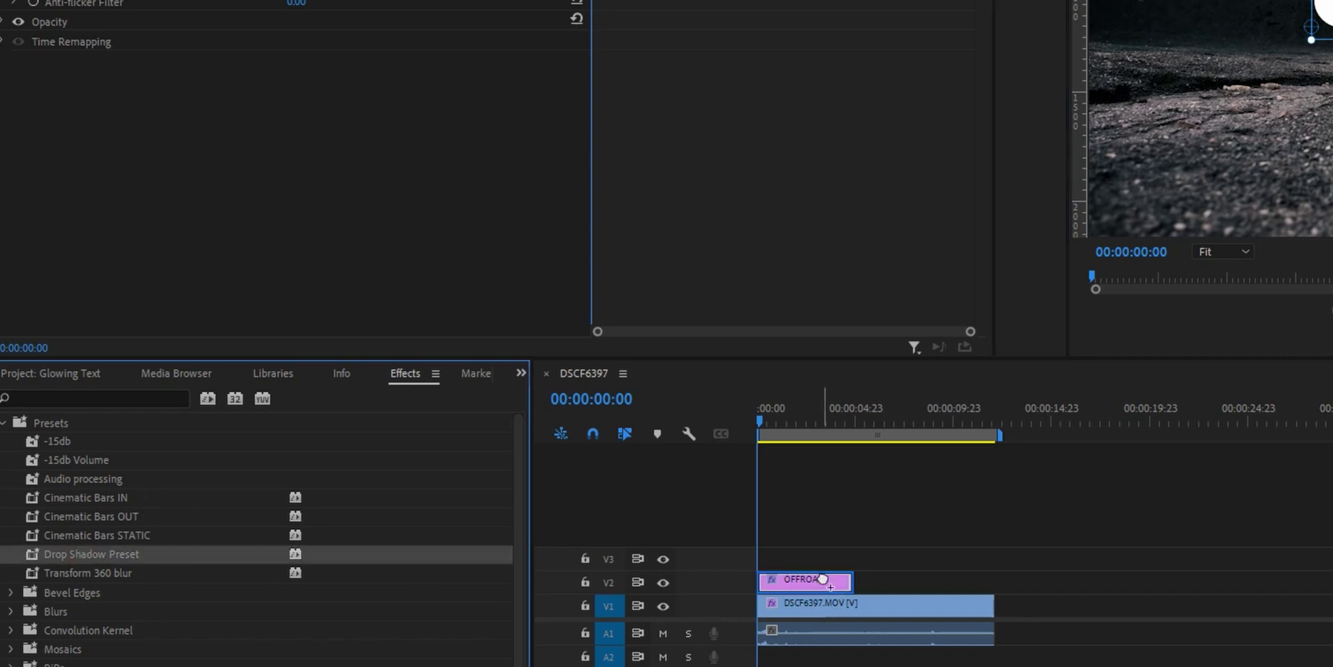